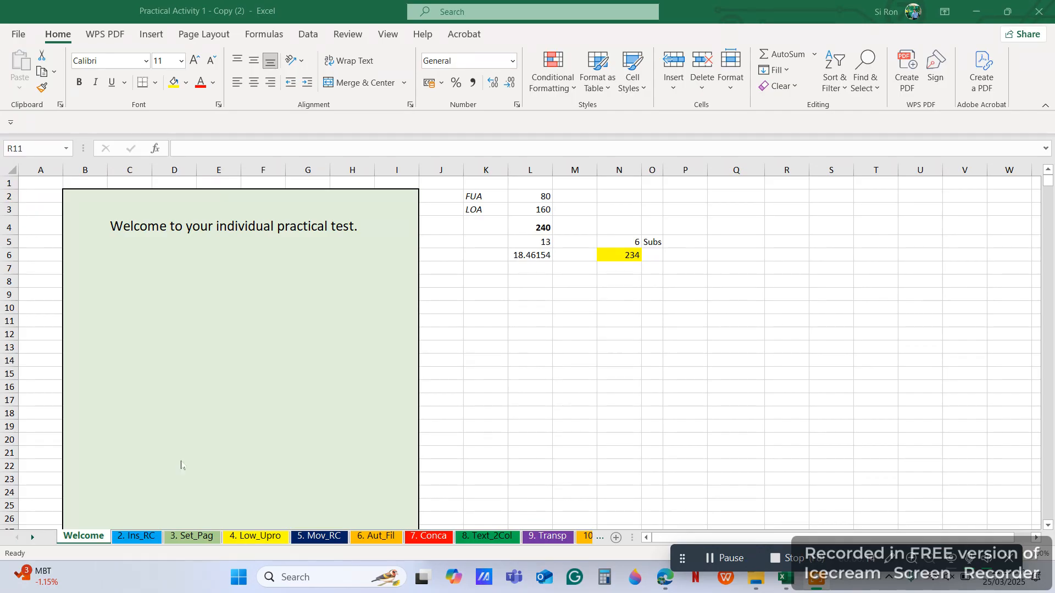
Step: Insert a new blank worksheet in front of the 2. Ins_RC sheet
click(135, 541)
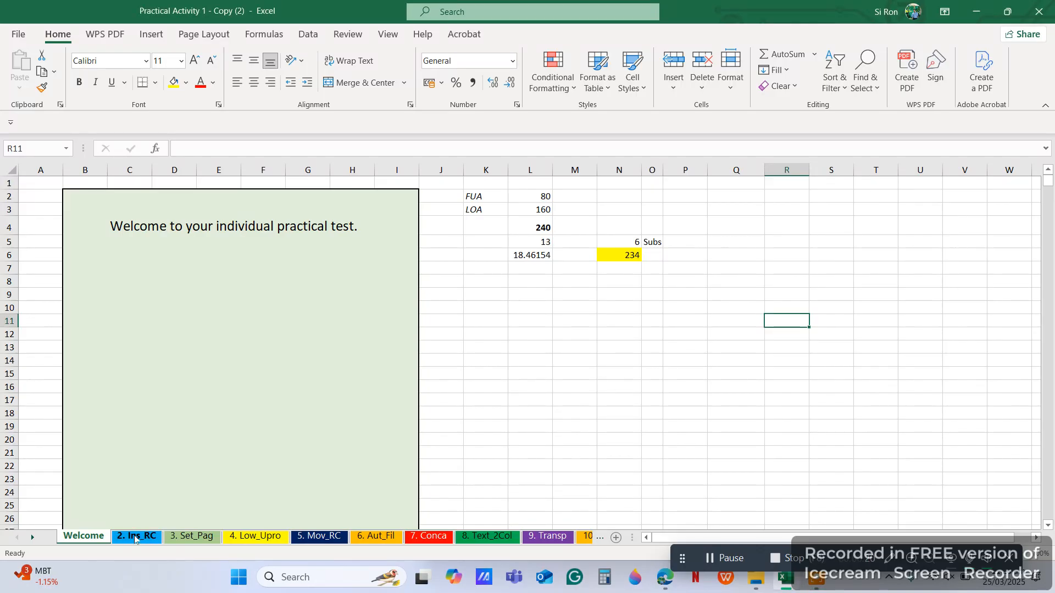
right_click(136, 540)
click(177, 342)
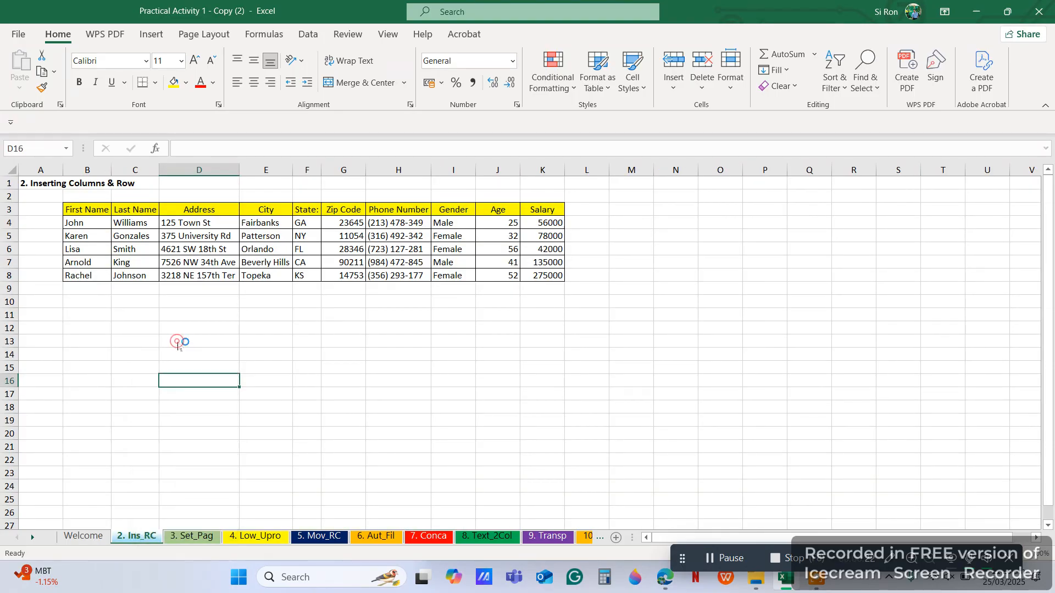
click(280, 444)
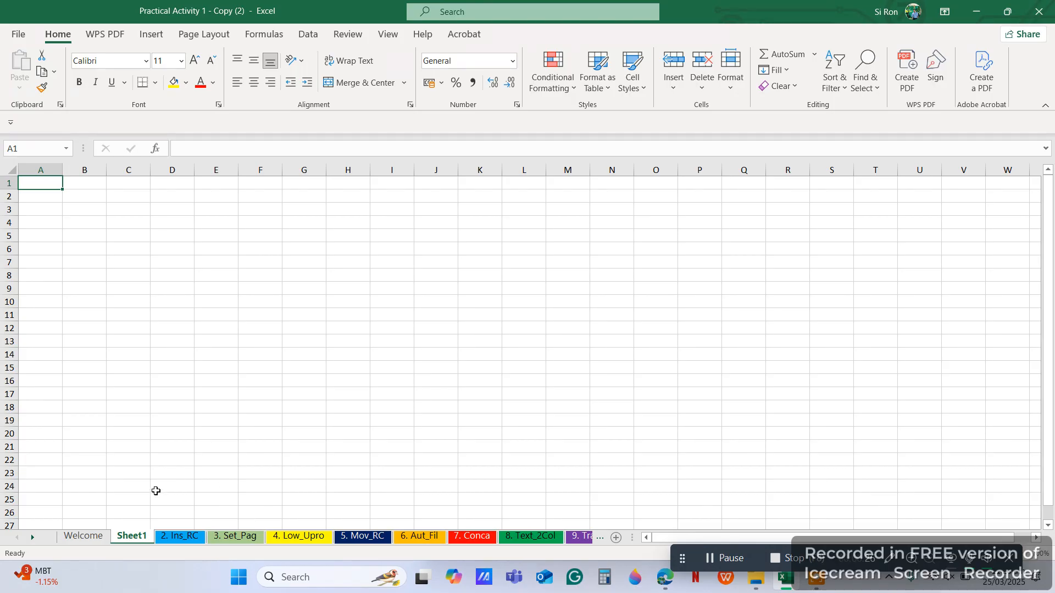
Step: Rename the new Sheet1 to '1. Bsc_Edt'
double_click(133, 536)
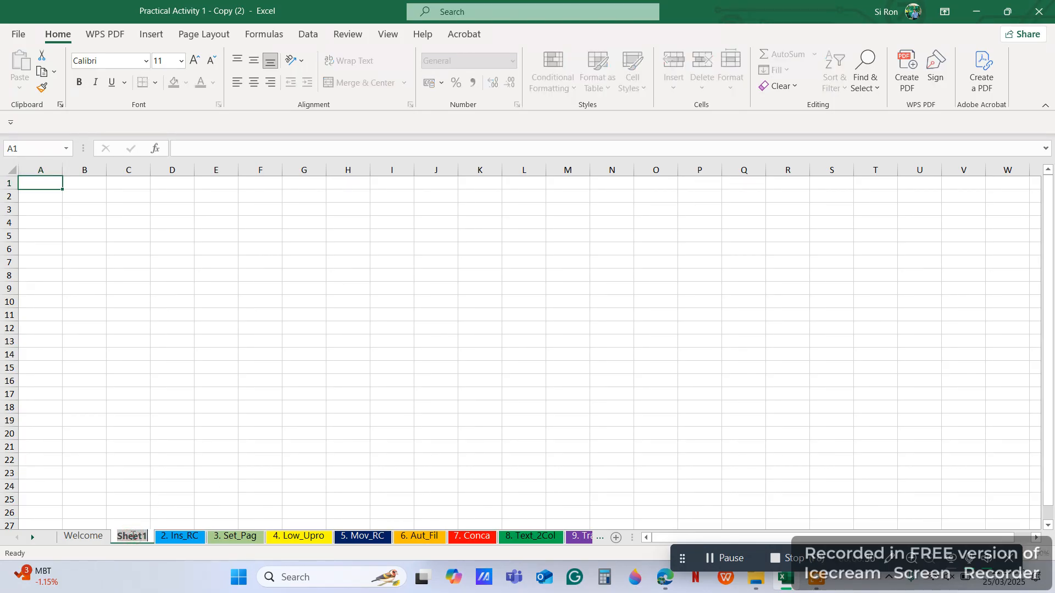
text(1)
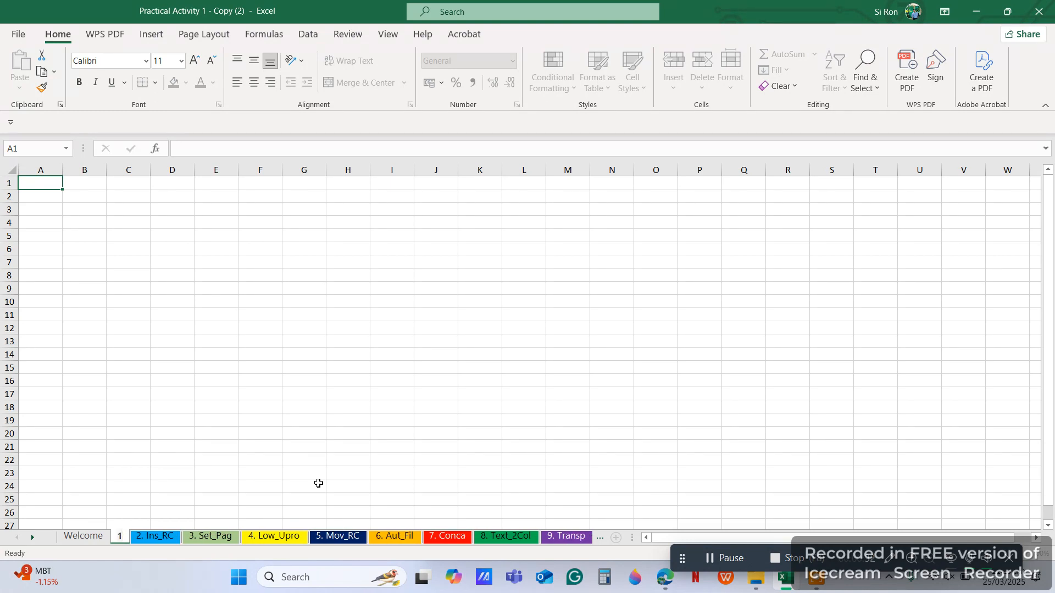
text(  B)
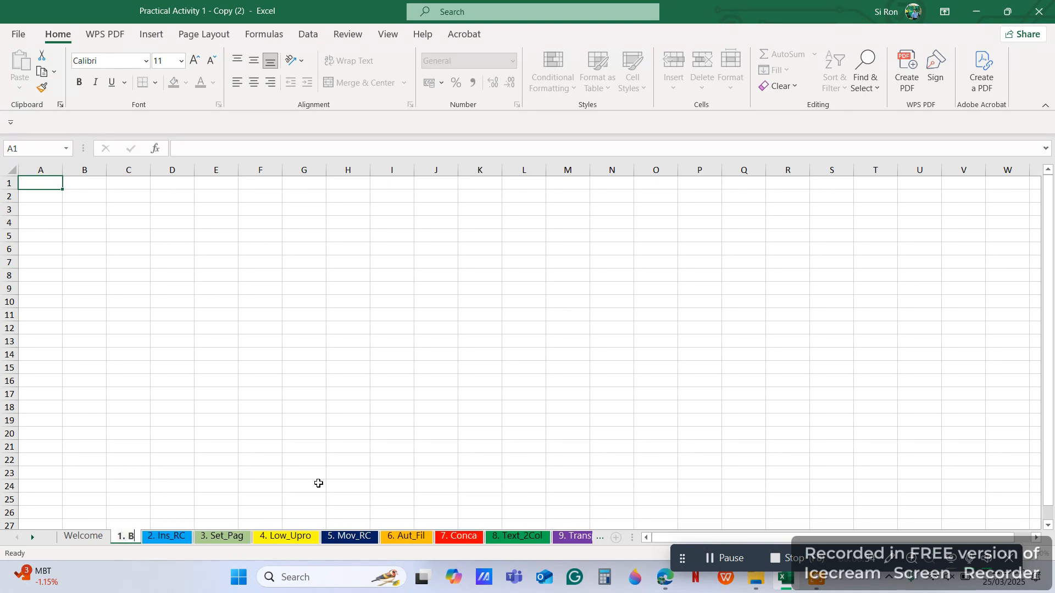
text(sc_Edt)
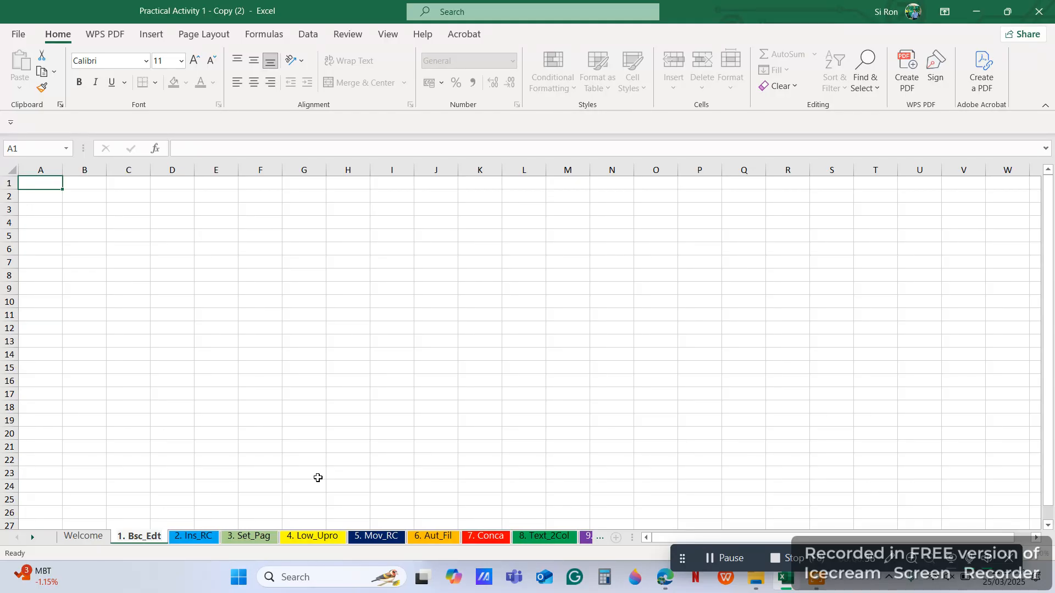
click(216, 490)
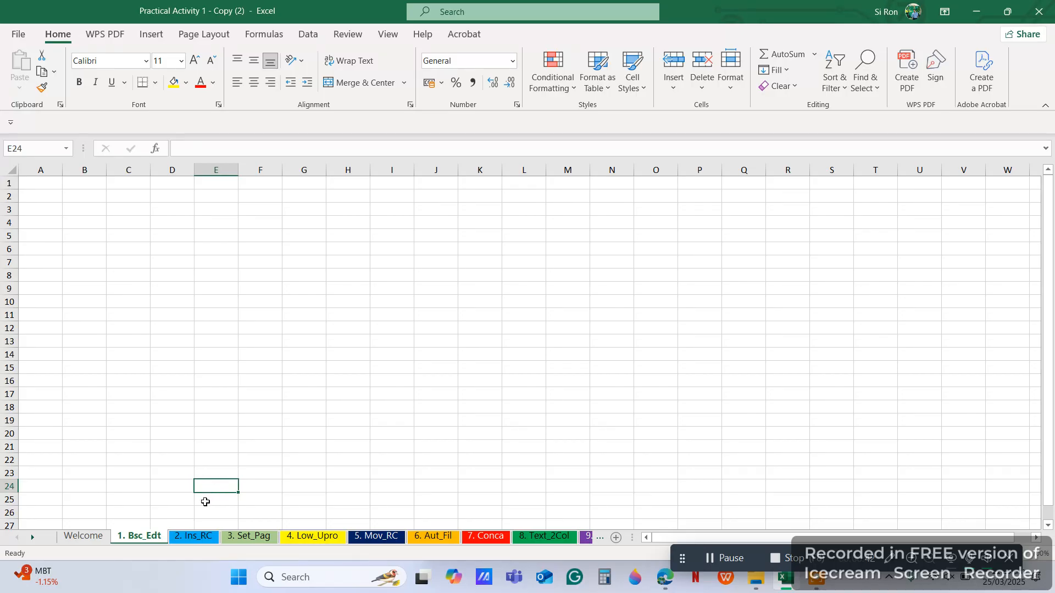
Step: Give the 1. Bsc_Edt sheet tab a red colour
right_click(147, 535)
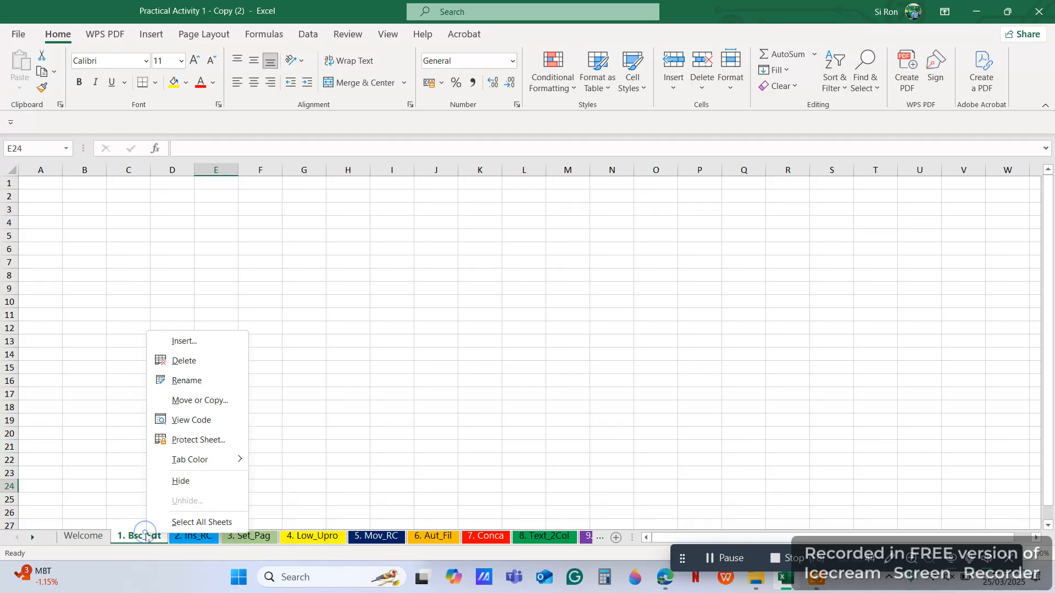
mouse_move(186, 459)
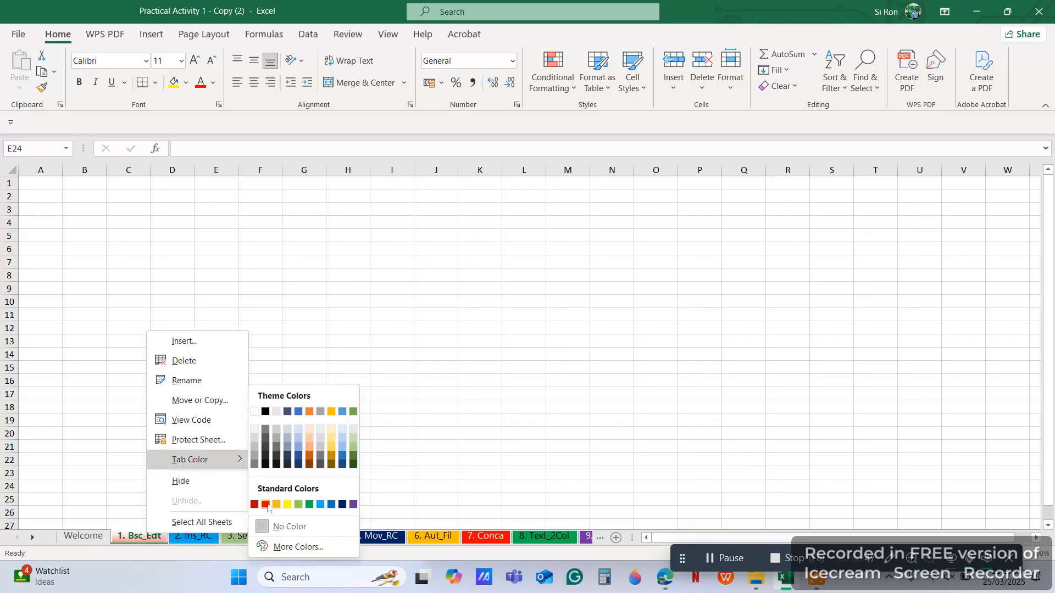
click(276, 504)
click(313, 470)
click(239, 463)
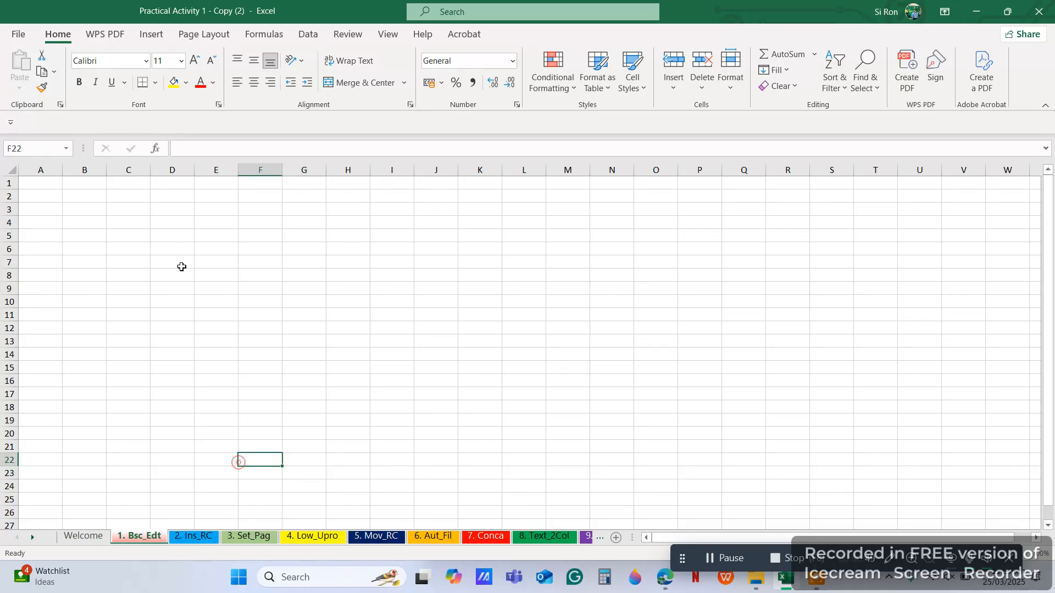
click(84, 197)
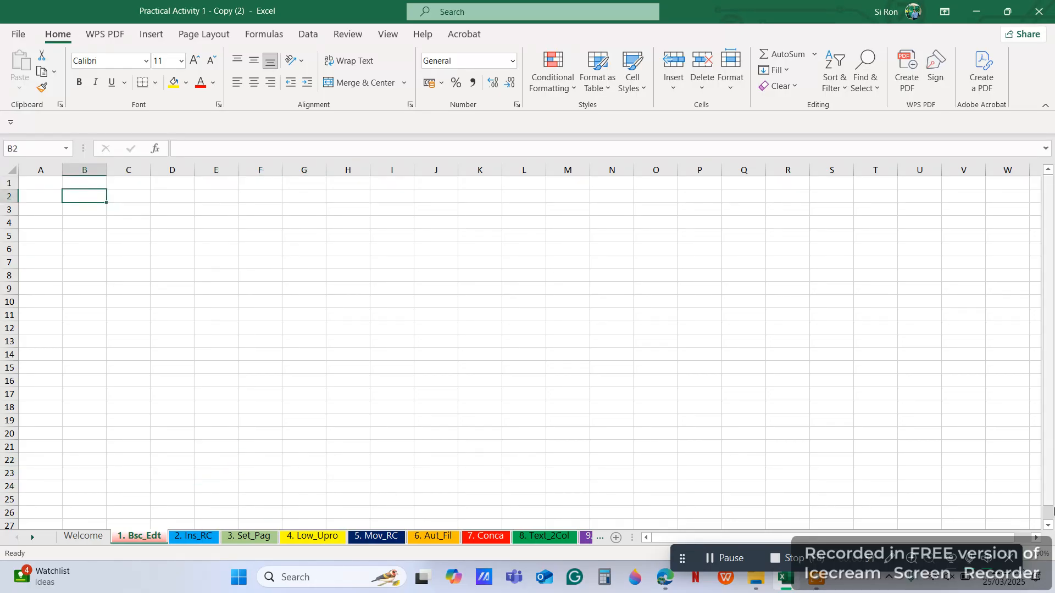
Step: Zoom in and enter the 'Employee Name' heading, widening column B to fit
drag(682, 558, 619, 560)
click(1020, 554)
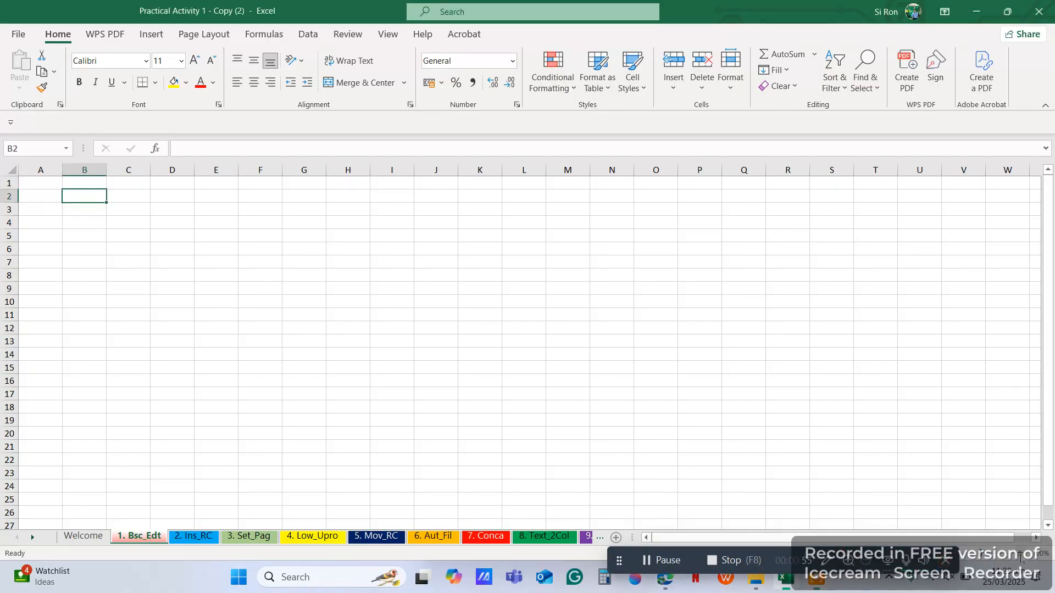
click(1020, 554)
click(1020, 554)
click(1020, 554)
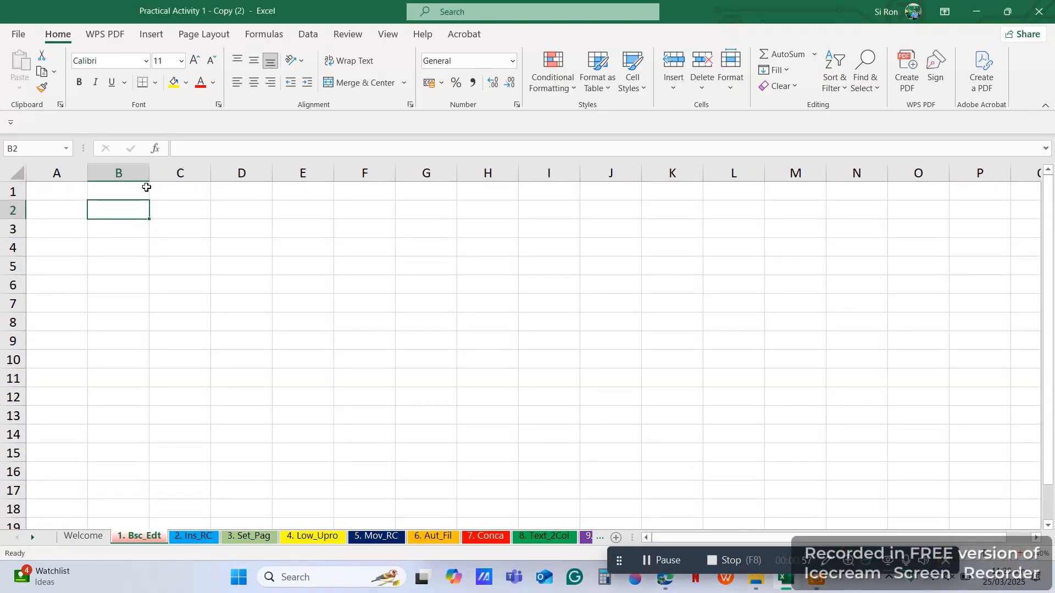
text(Emp)
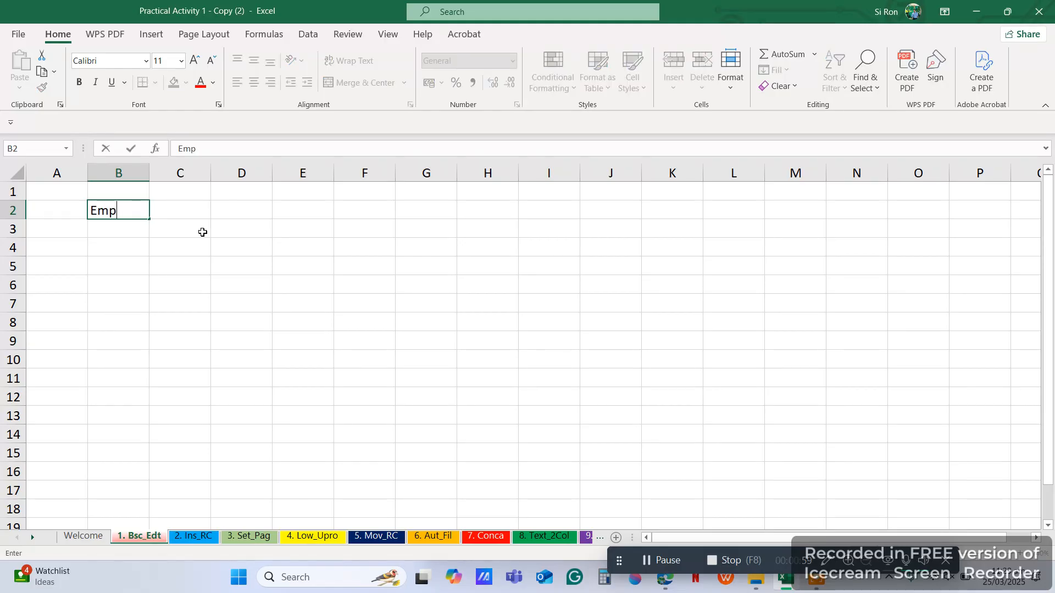
text(loyee Name)
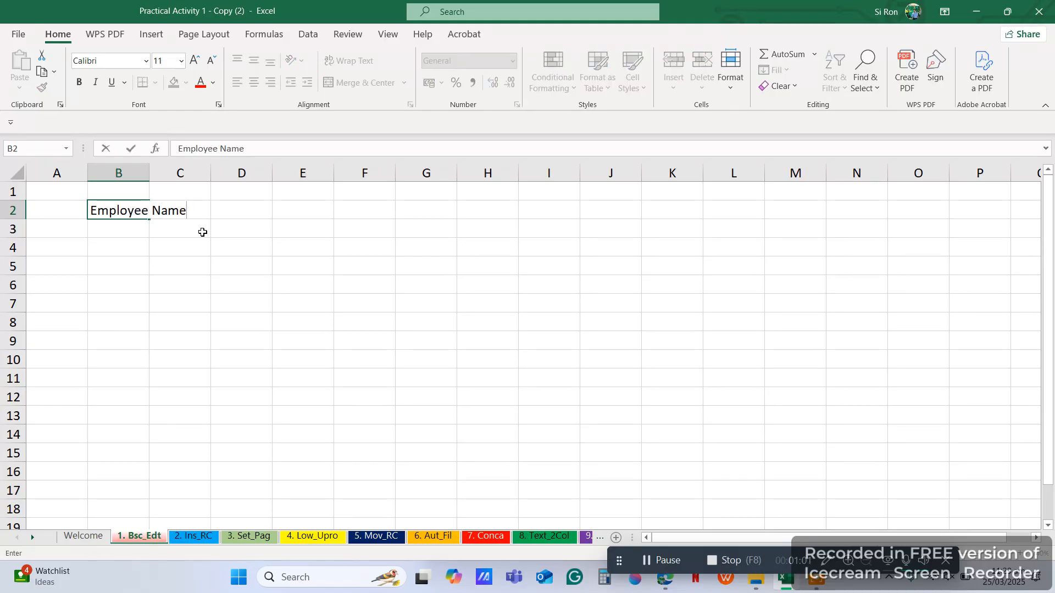
key(Tab)
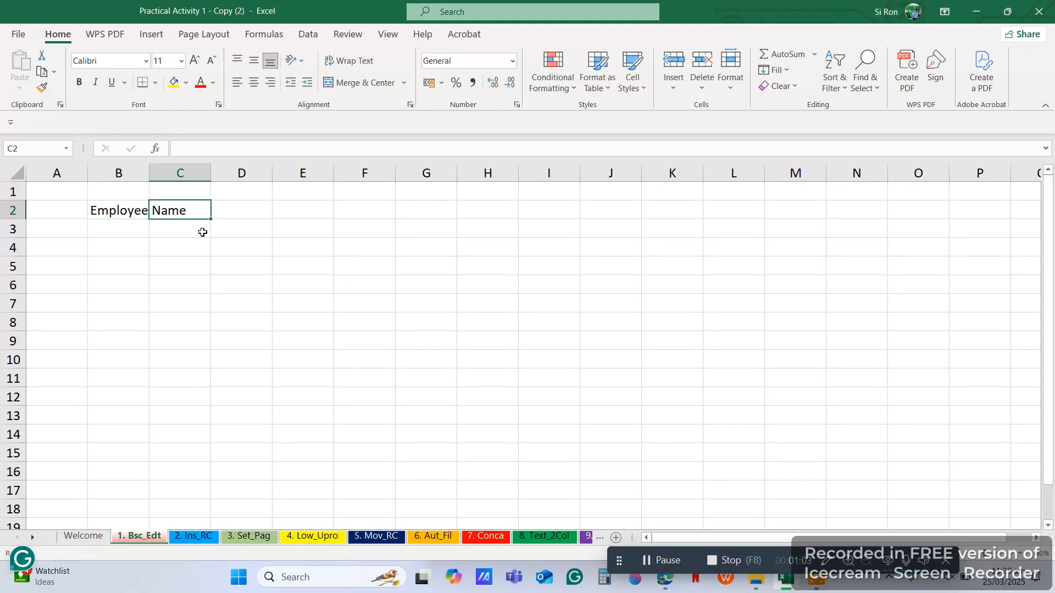
drag(149, 173, 224, 173)
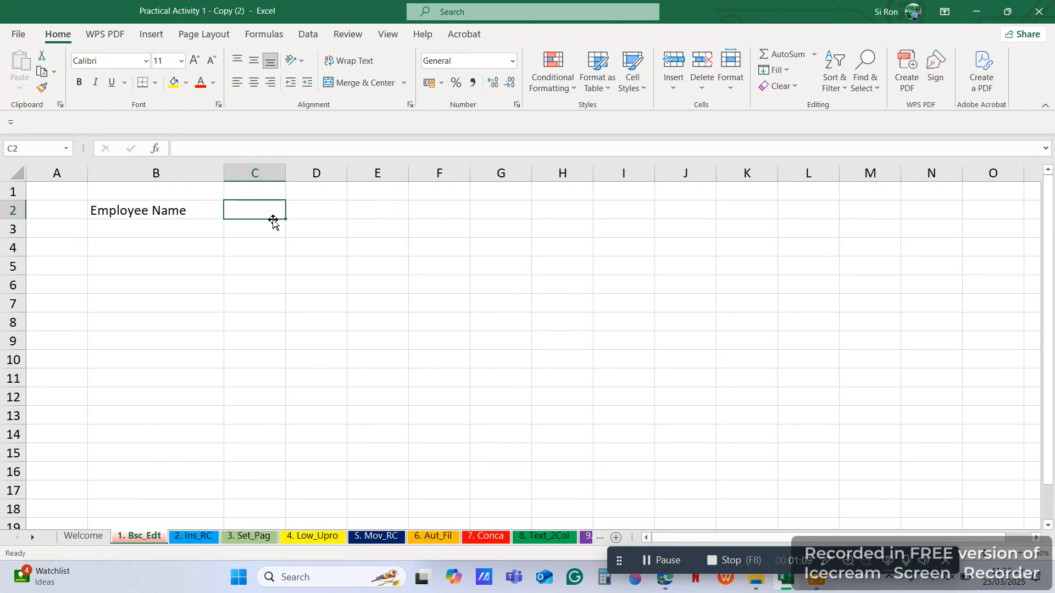
Step: Add headings Gender, Address, Phone Number and Salary, widening columns D and E to fit
text(Gender)
key(Tab)
text(Ad)
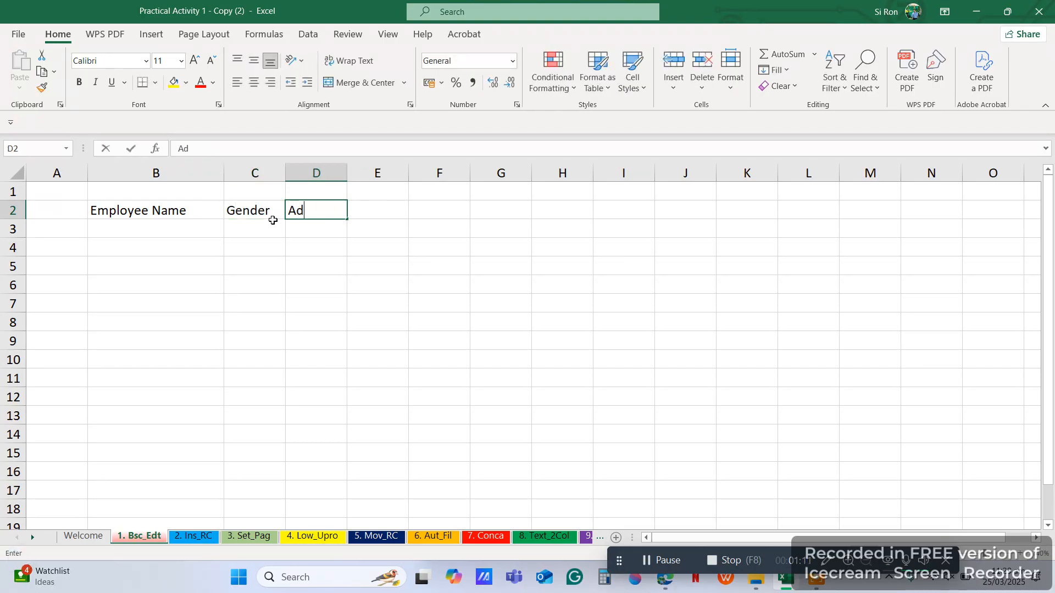
text(dress)
key(Tab)
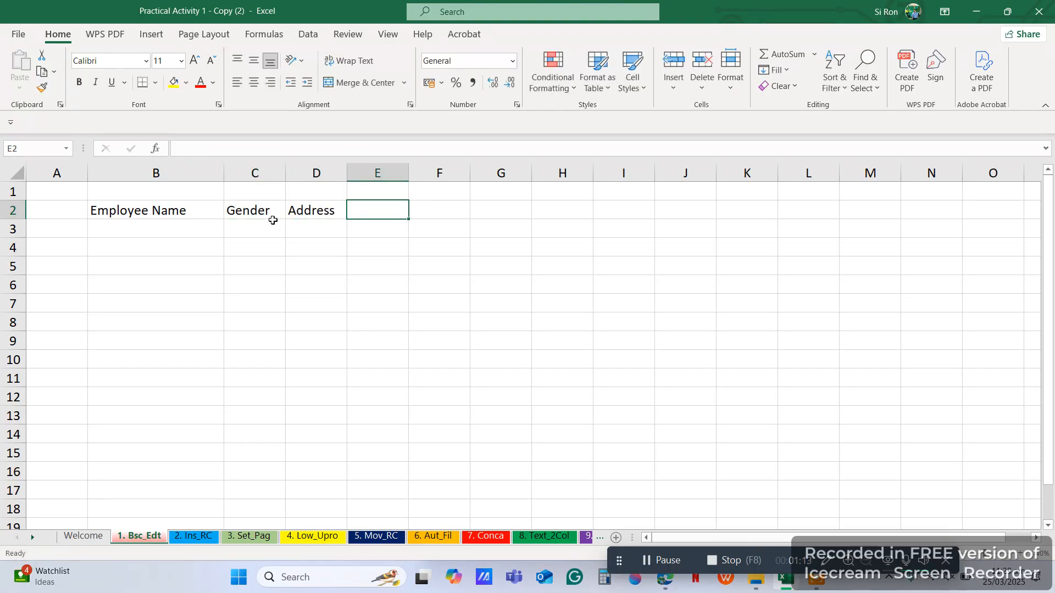
text(Age)
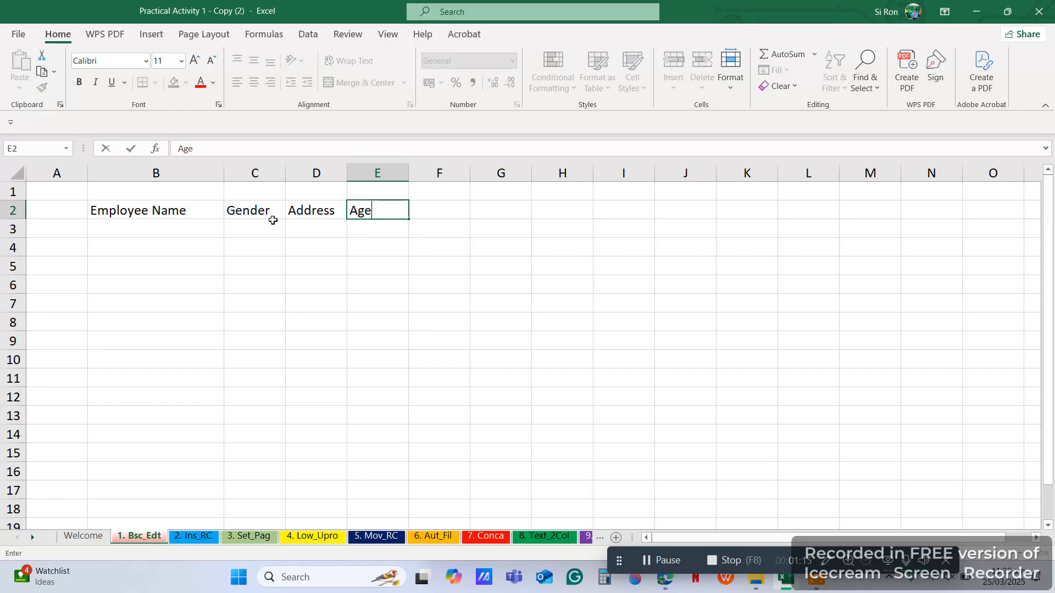
key(BackSpace)
key(BackSpace)
key(BackSpace)
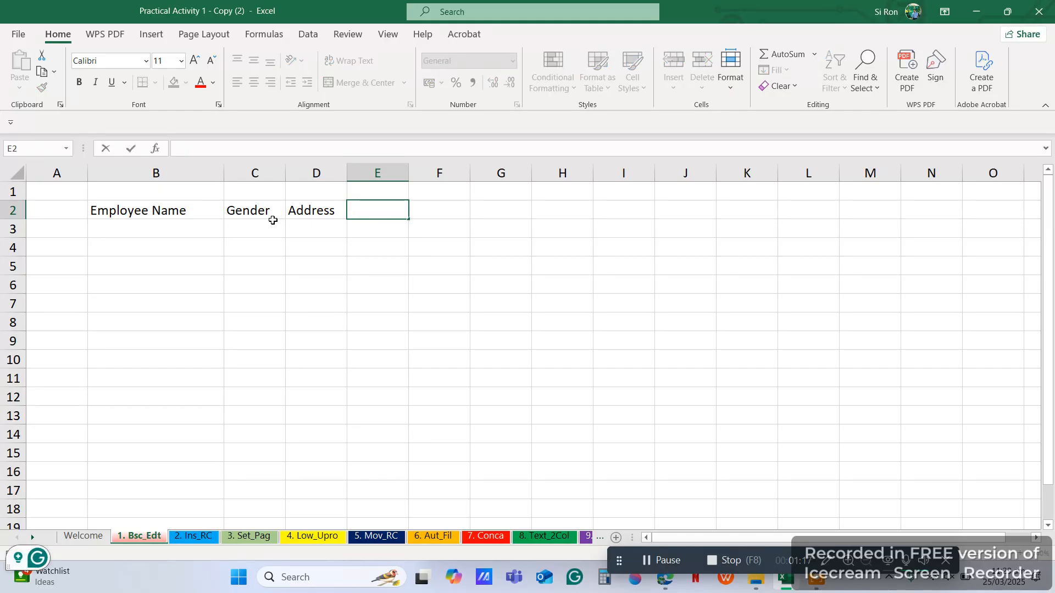
text(Phone Number)
key(Tab)
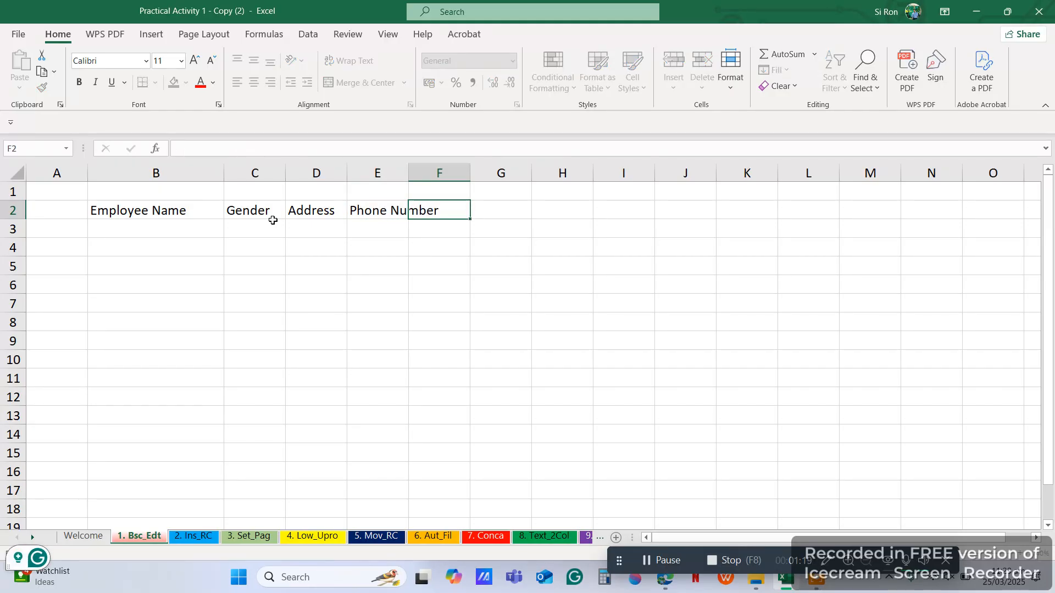
text(Salary)
key(Return)
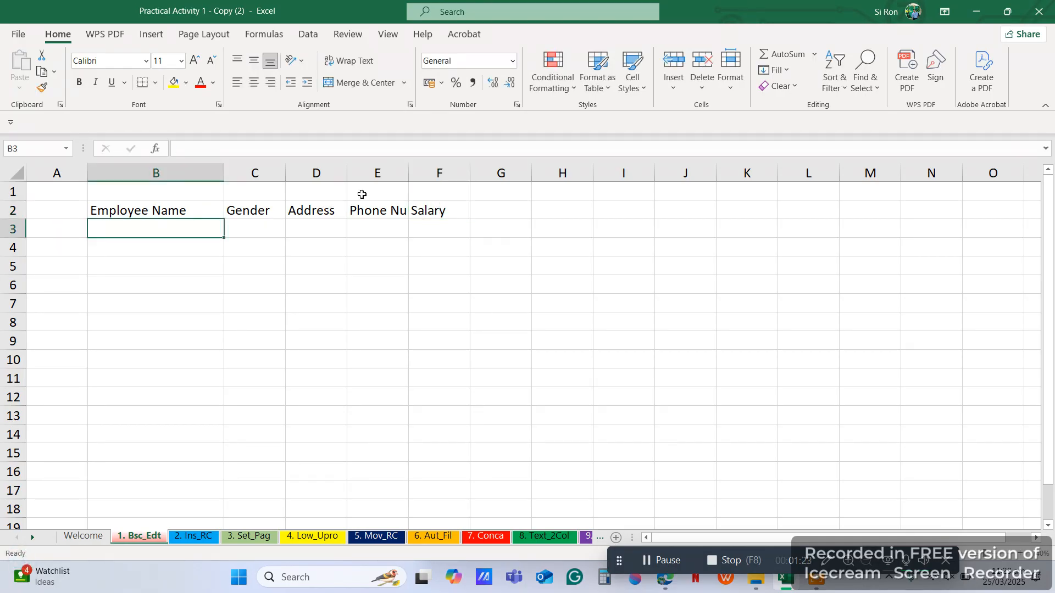
drag(408, 173, 552, 174)
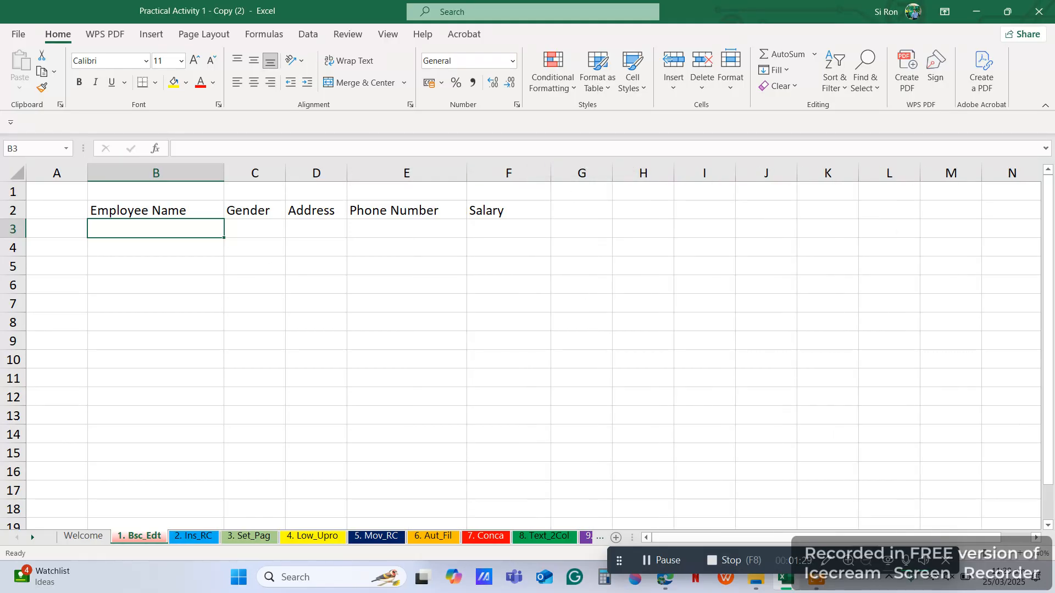
drag(347, 173, 458, 173)
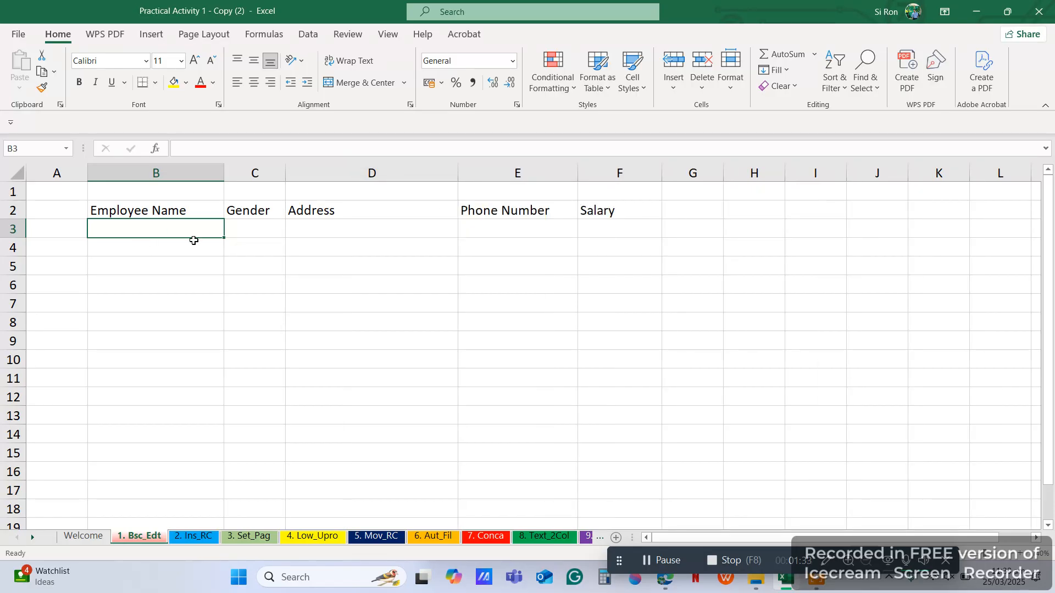
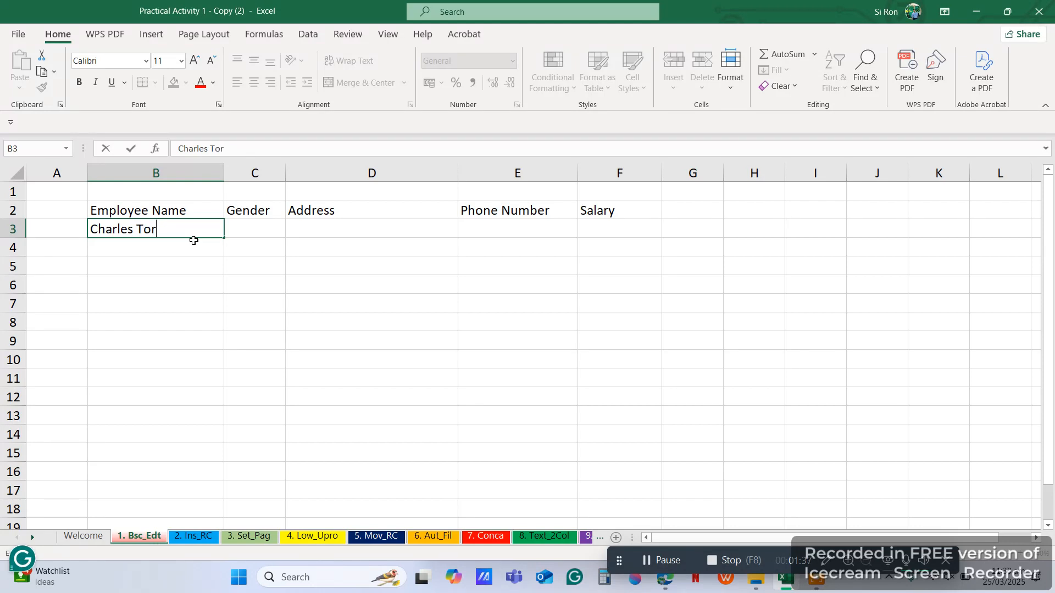
Step: Enter the first employee's full name in B3 and gender 'Male' in C3
key(Tab)
text(male)
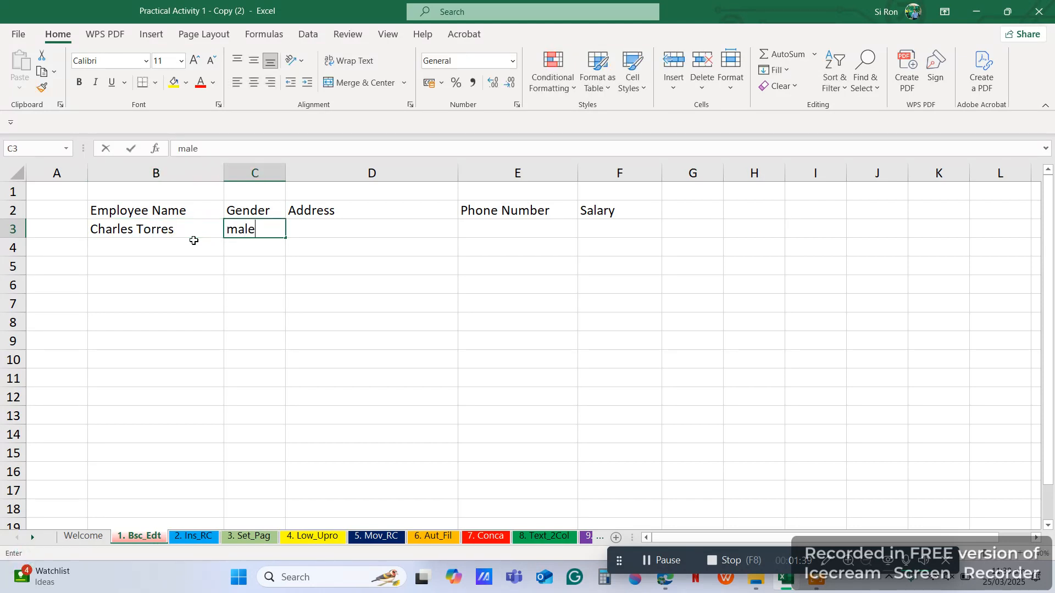
key(Tab)
key(shift+Tab)
key(F2)
key(BackSpace)
key(BackSpace)
key(BackSpace)
key(BackSpace)
text(Male)
key(Tab)
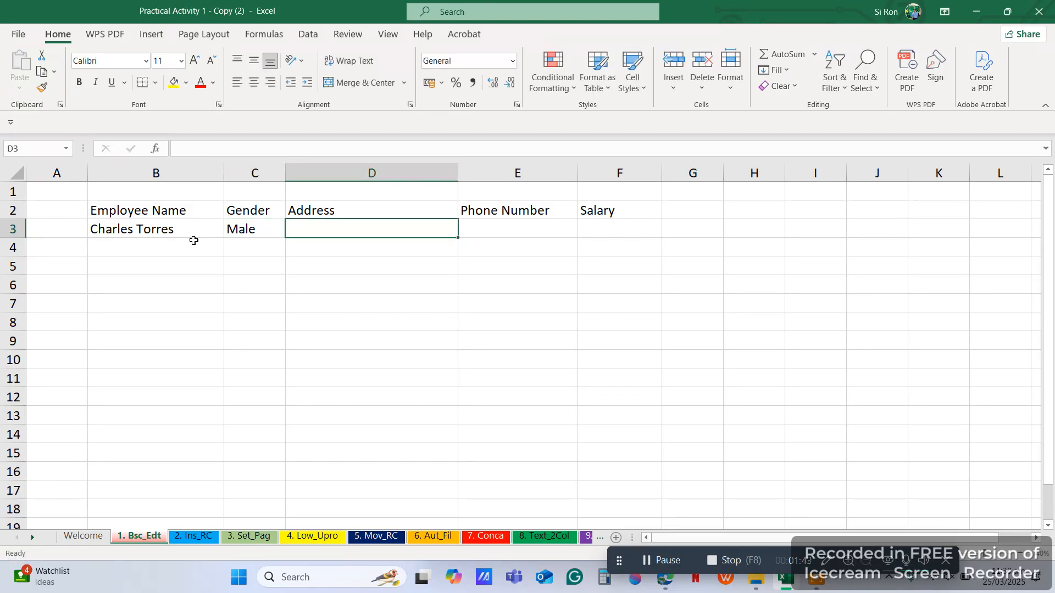
Step: Enter the first employee's address, apostrophe-prefixed phone number, and salary 25000 in D3:F3
text(Comon, Infanta )
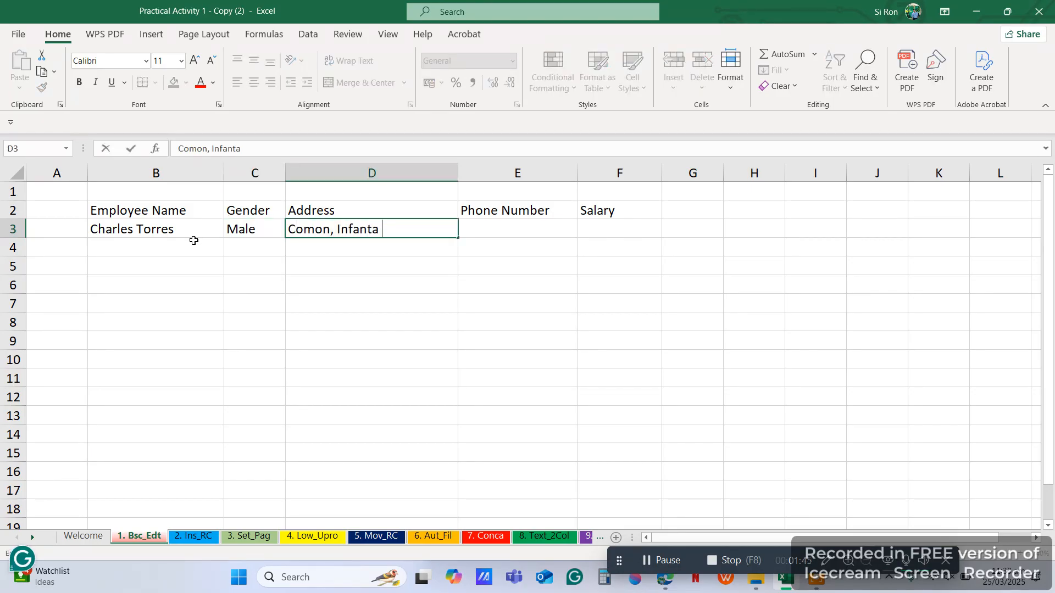
text(Quezon)
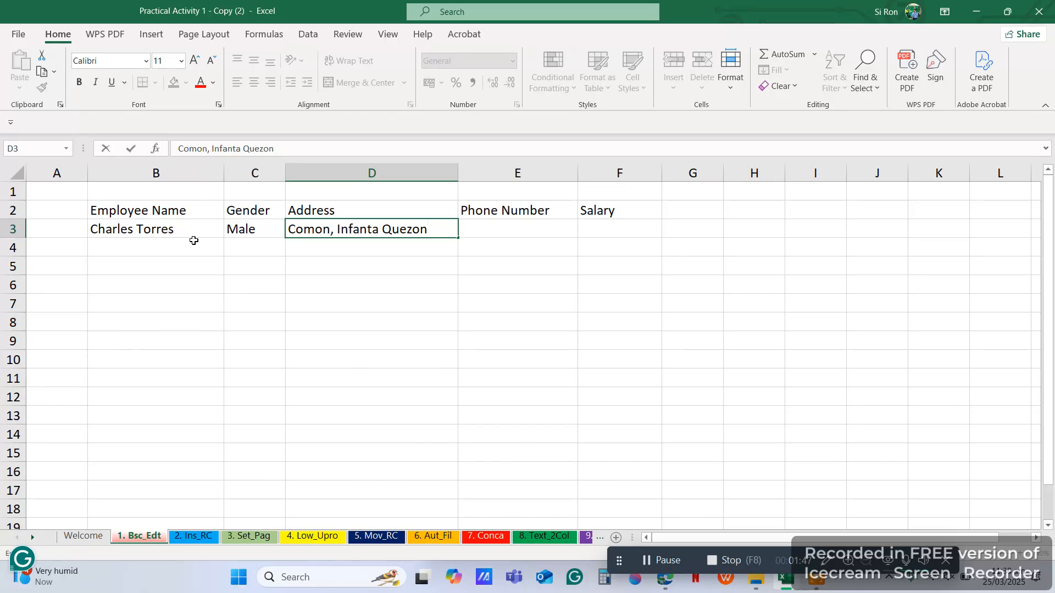
key(Tab)
text(')
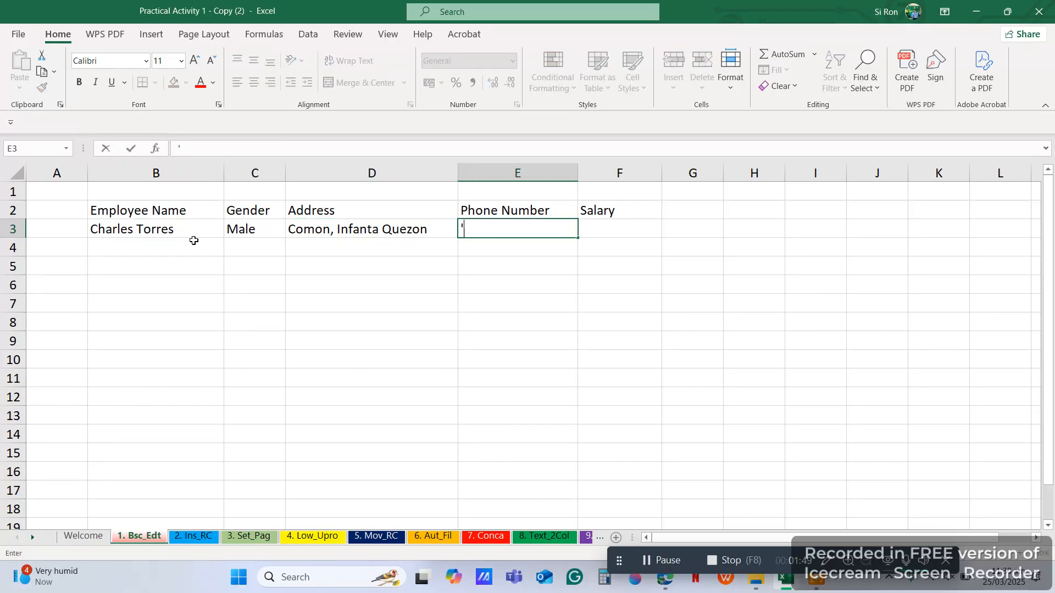
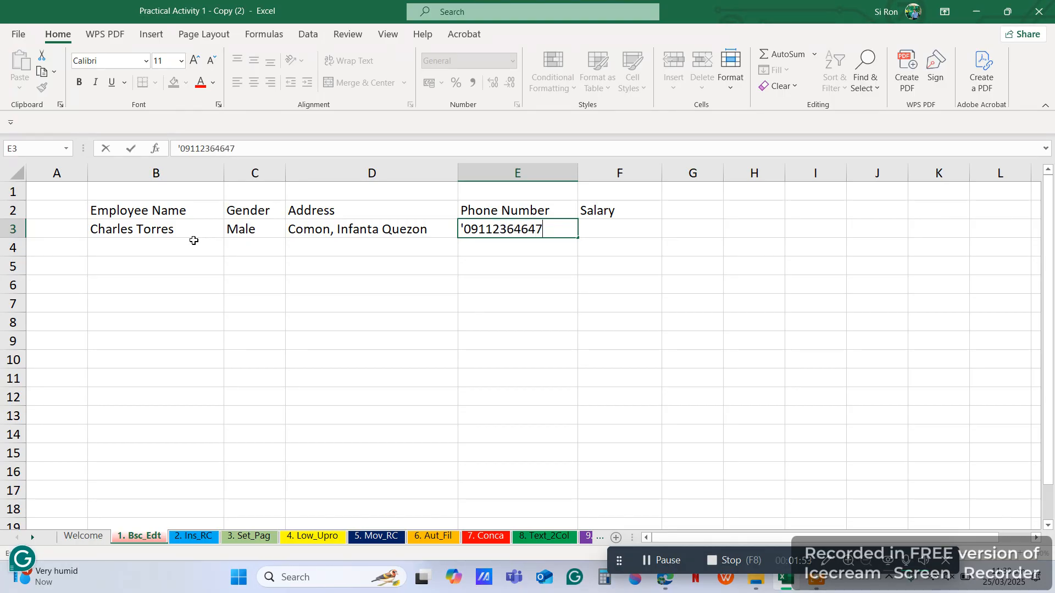
key(Tab)
text(25000)
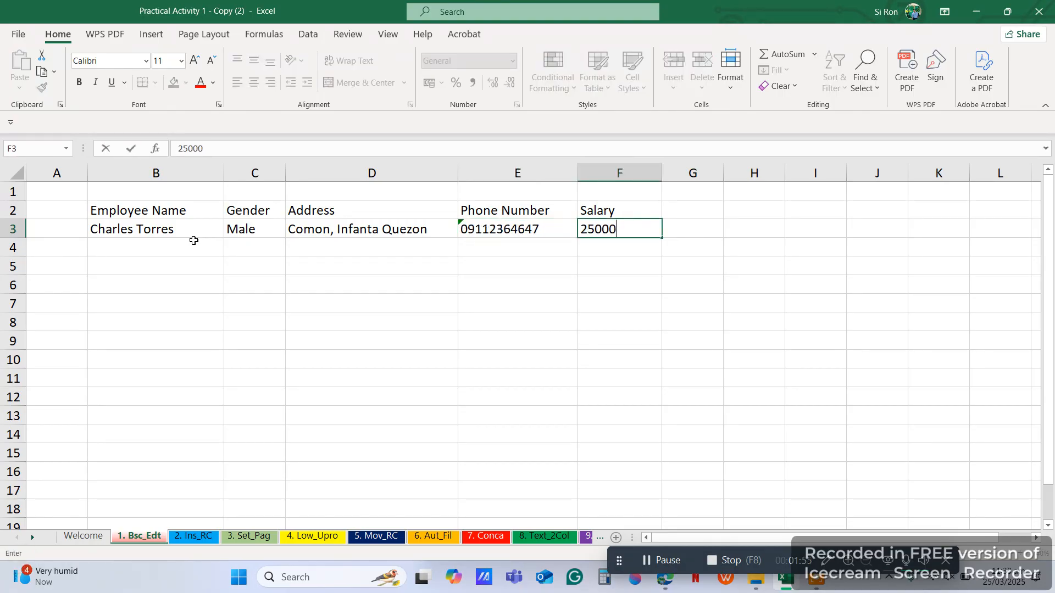
key(Return)
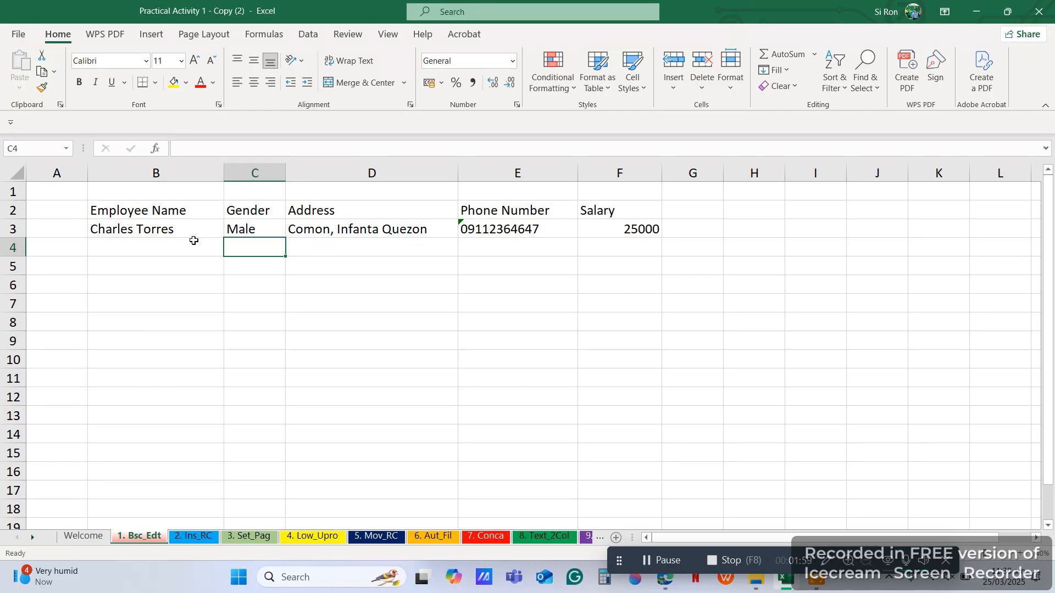
click(194, 245)
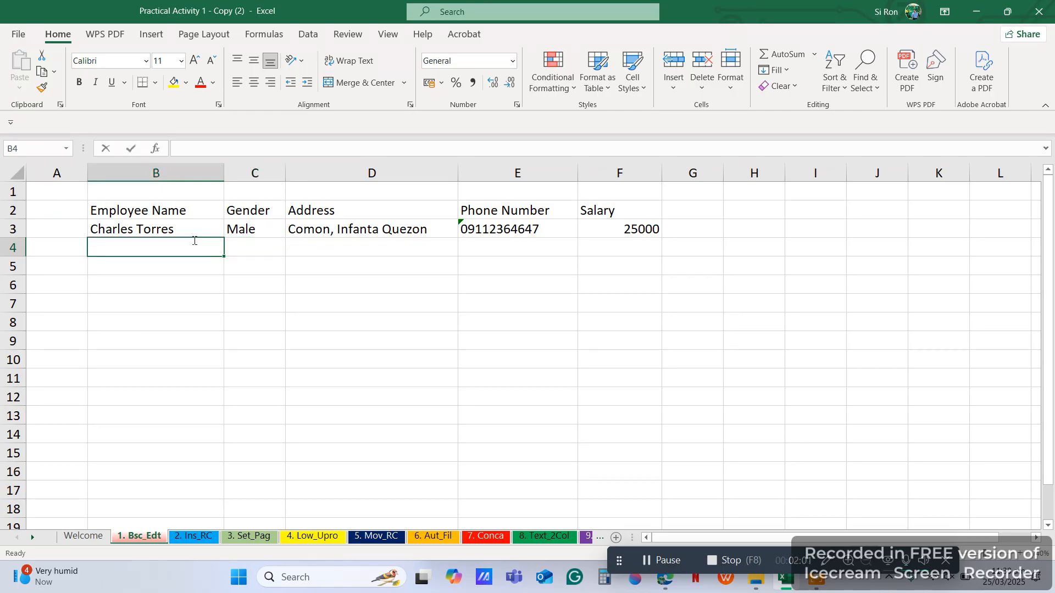
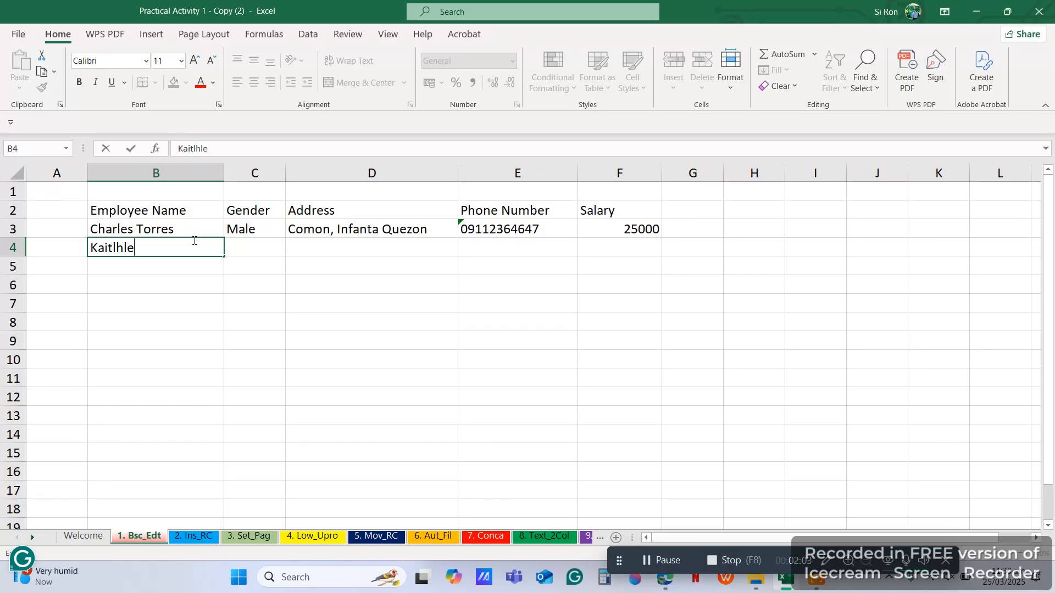
Step: Enter the second employee's full name in B4 and gender 'Female' in C4
key(Tab)
text(FE)
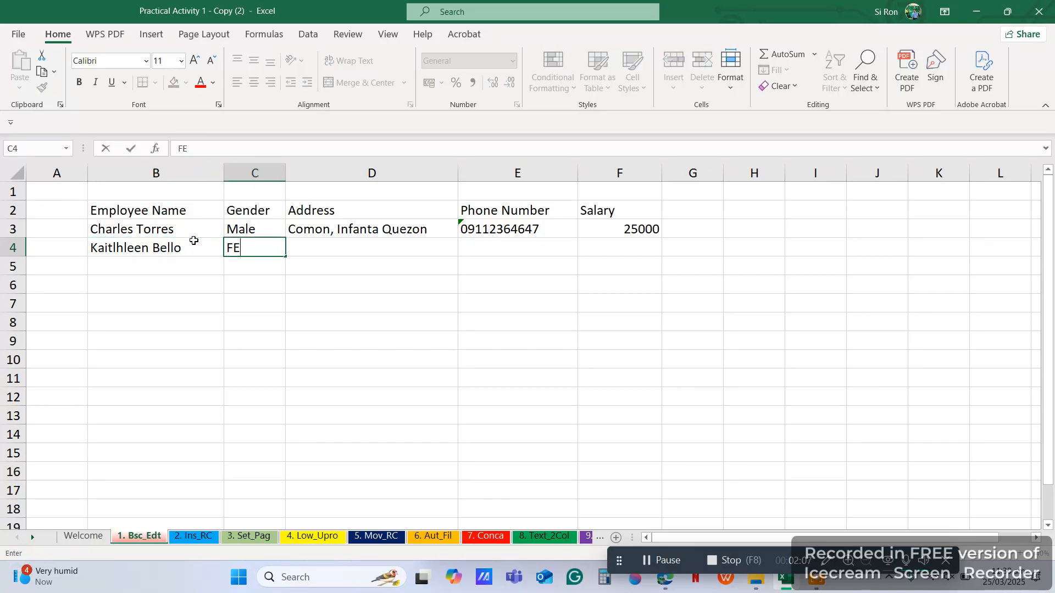
key(BackSpace)
text(email)
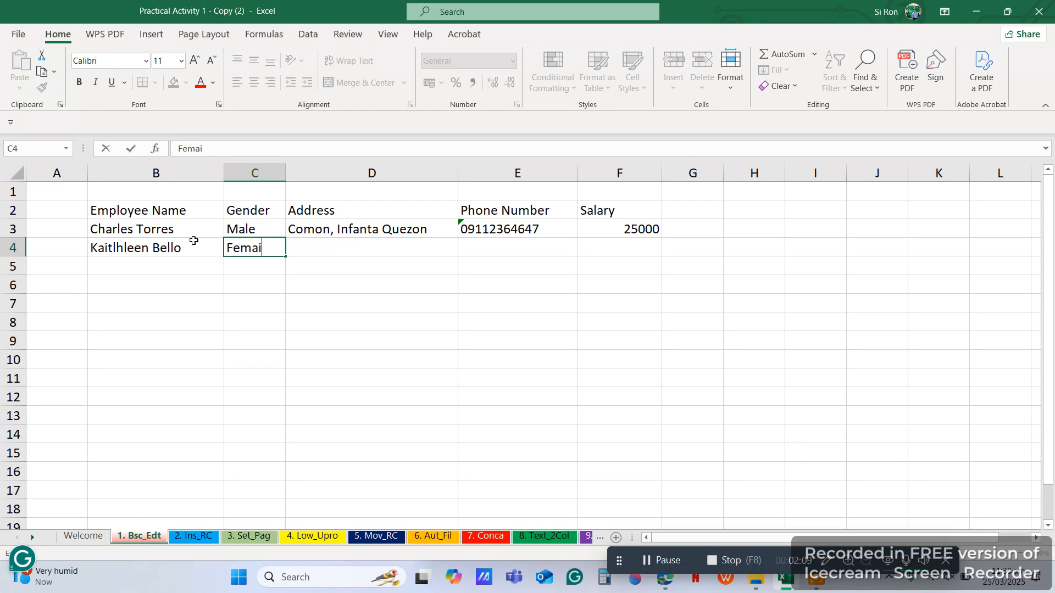
key(BackSpace)
text(le)
key(Tab)
Step: Enter the second employee's address, apostrophe-prefixed phone number, and salary 45000 in D4:F4
text(Ma)
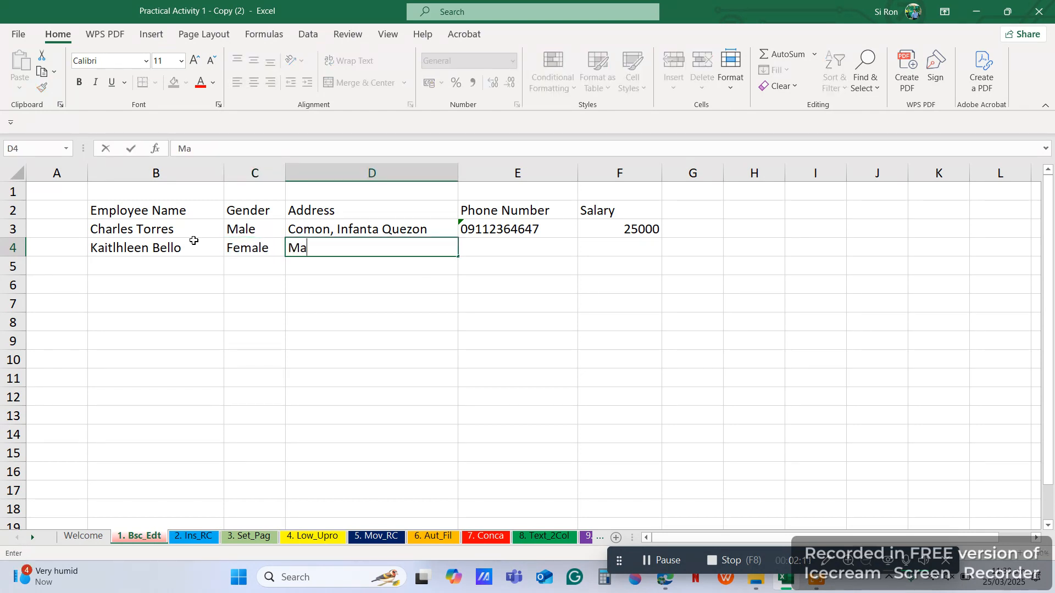
text(lapad, Real Quezon)
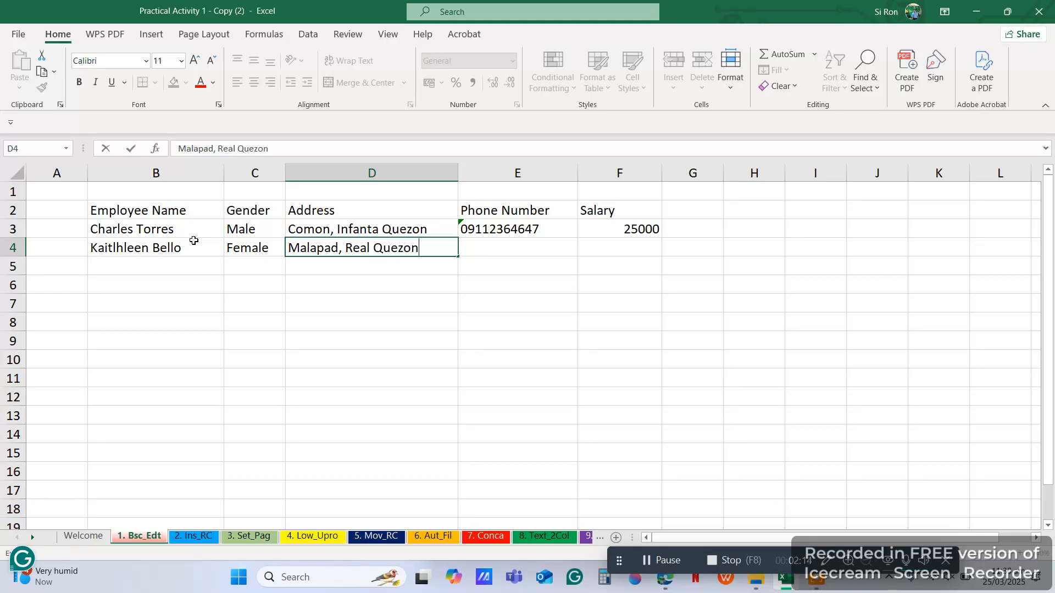
key(Tab)
text(')
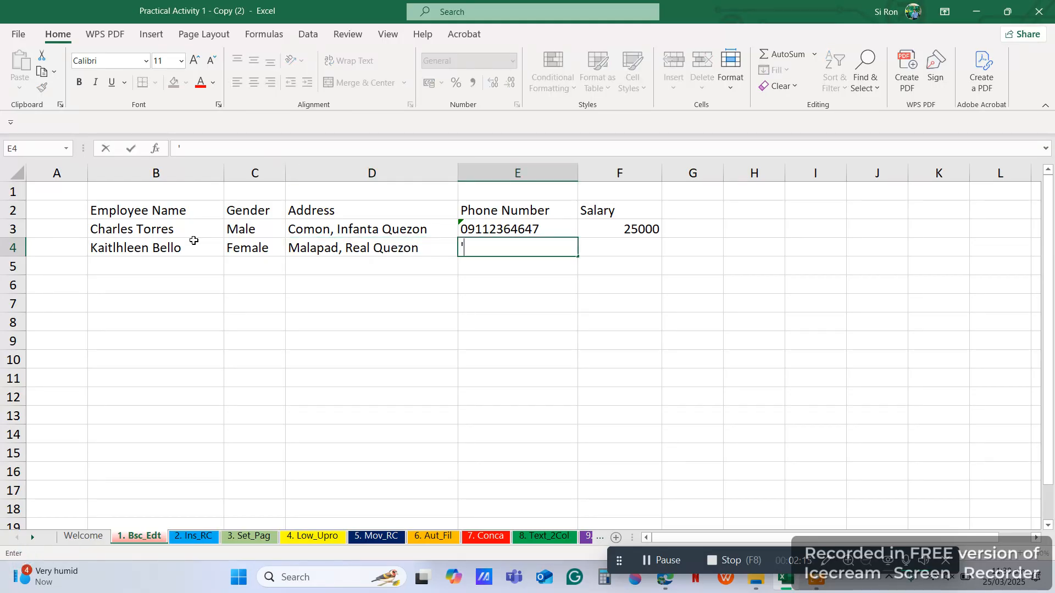
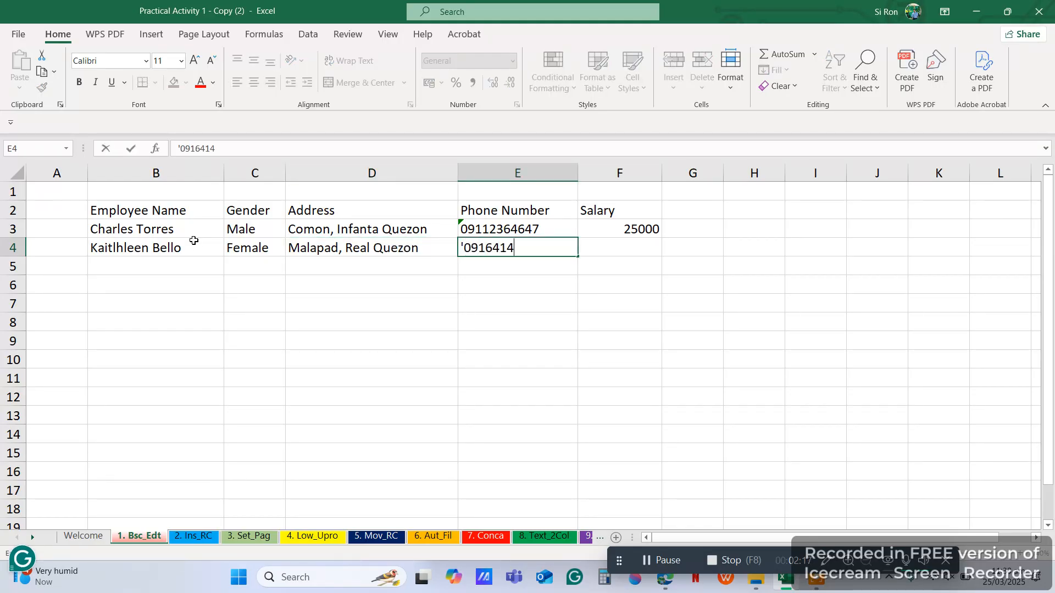
key(Tab)
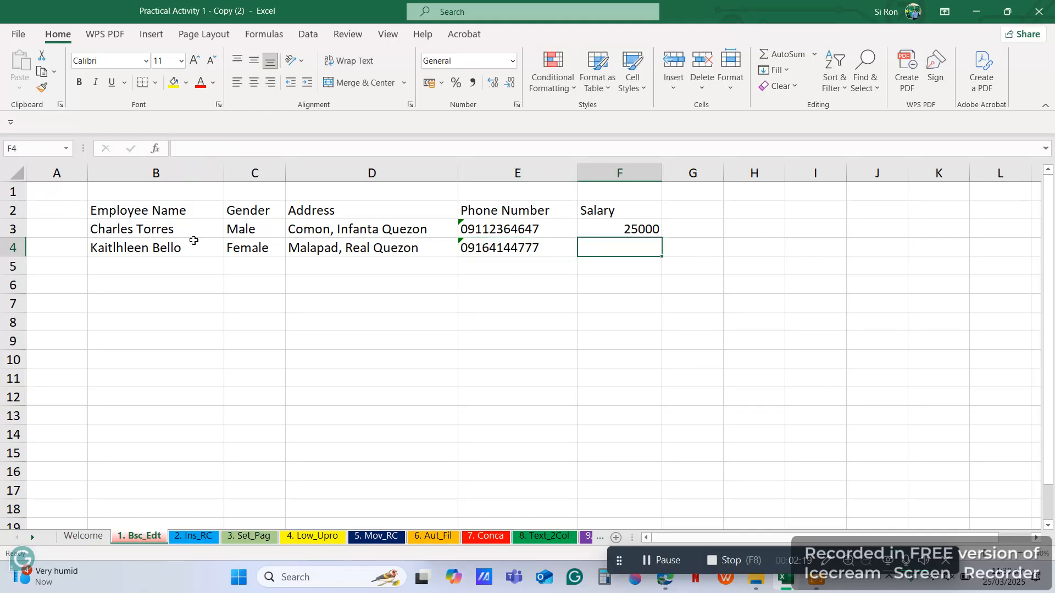
text(45000)
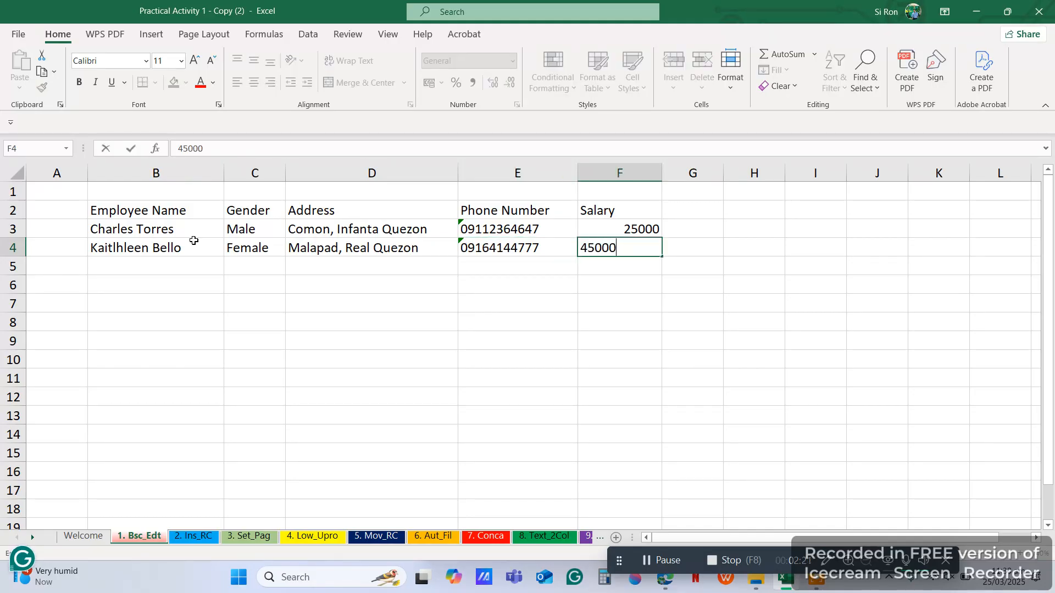
key(Return)
click(243, 340)
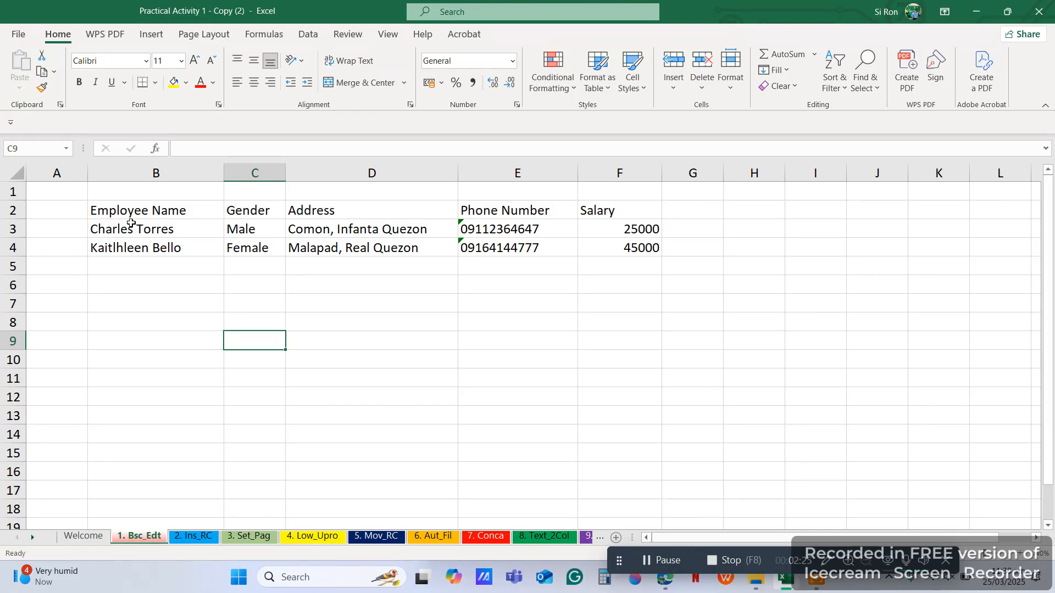
Step: Apply All Borders to every cell of the employee table B2:F4
drag(125, 213, 641, 245)
click(156, 82)
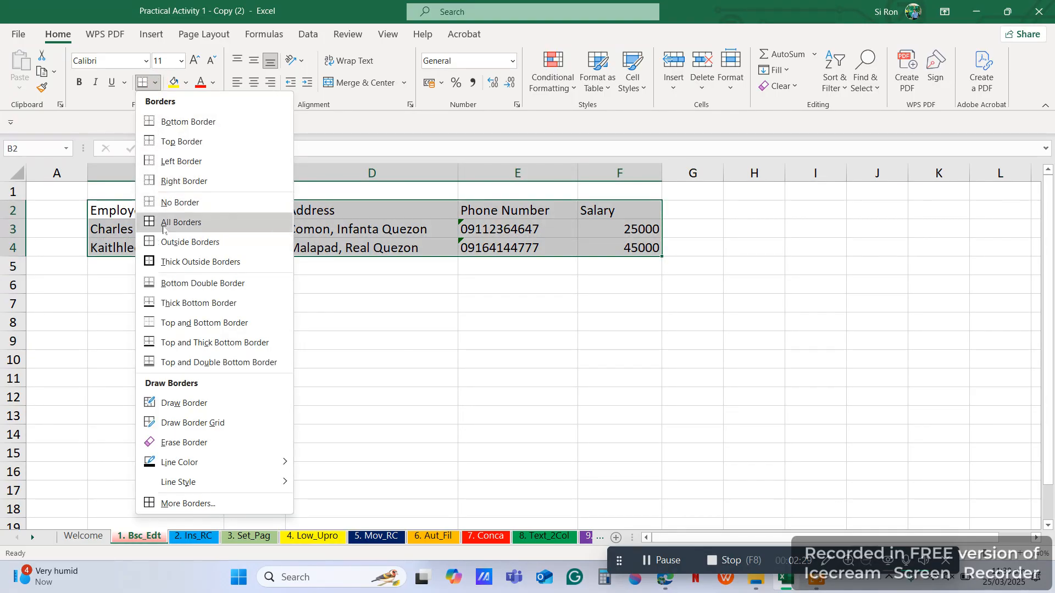
click(166, 222)
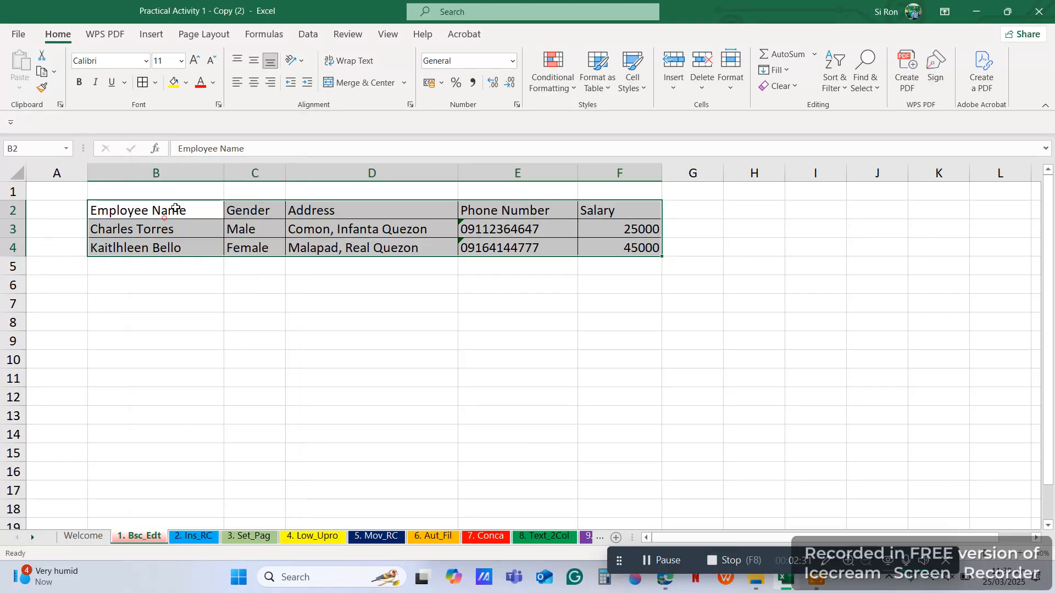
click(449, 273)
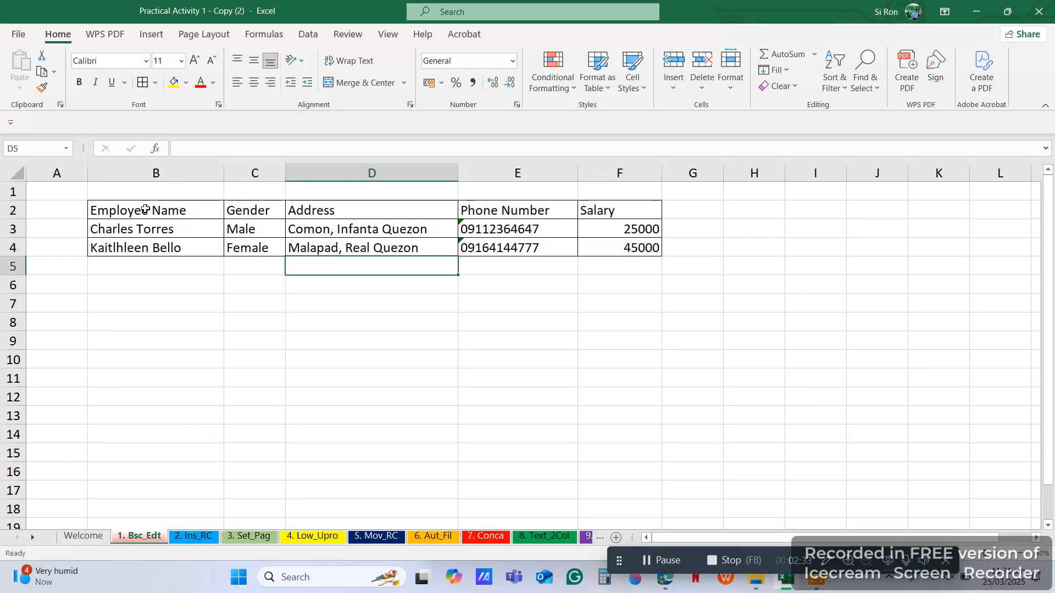
drag(143, 207, 616, 211)
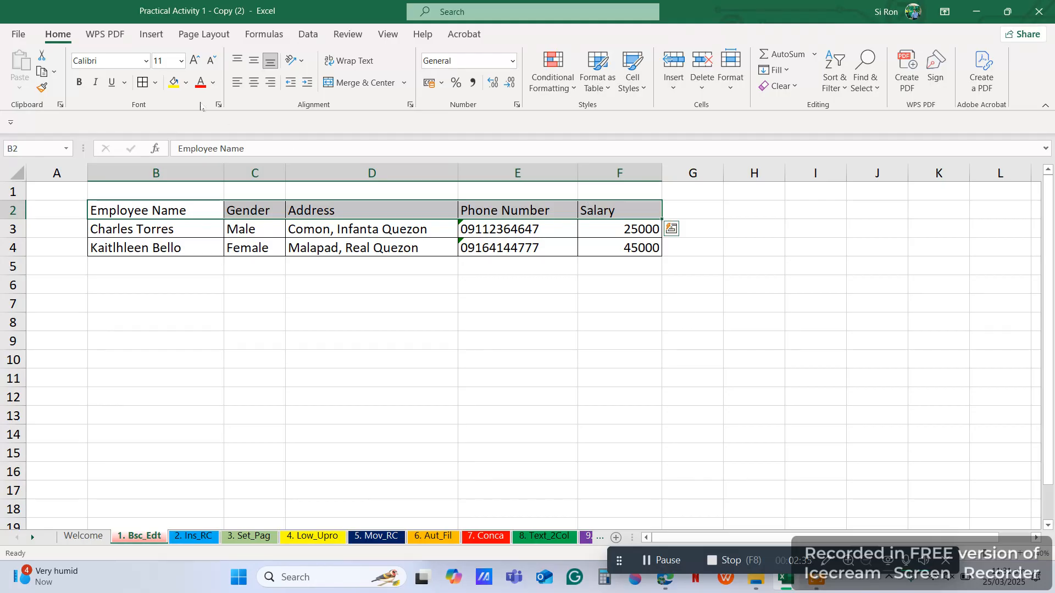
Step: Fill the header row yellow and give Salary column F thousands-separator formatting
click(174, 83)
click(289, 264)
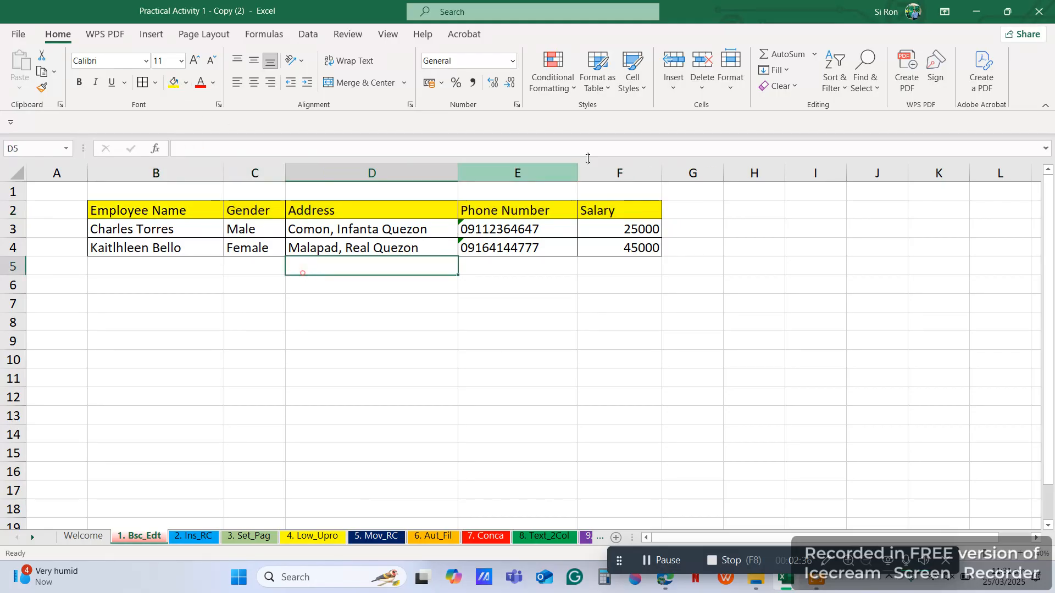
click(619, 172)
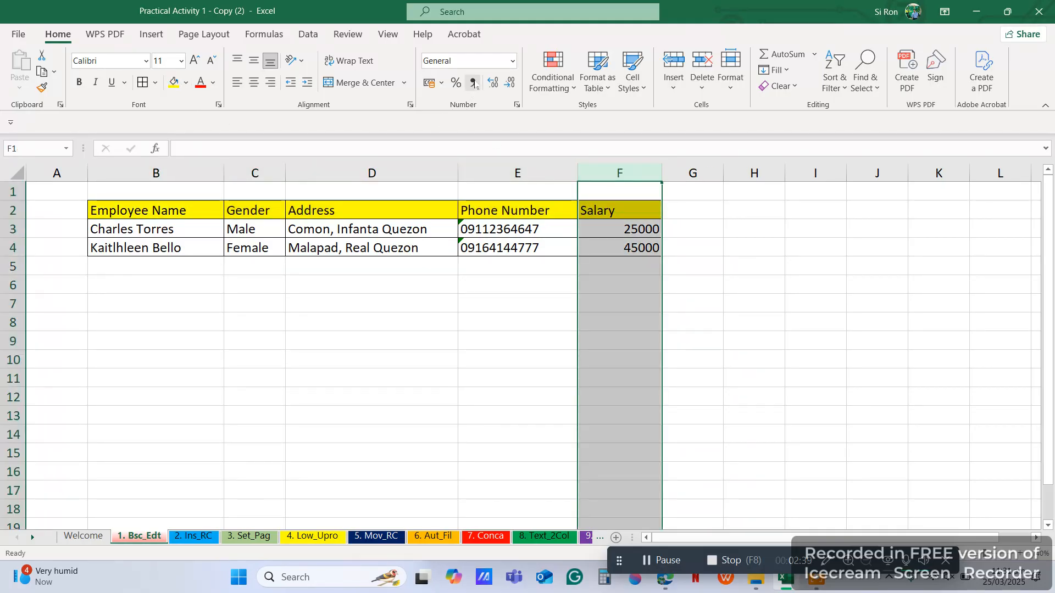
click(630, 175)
click(472, 83)
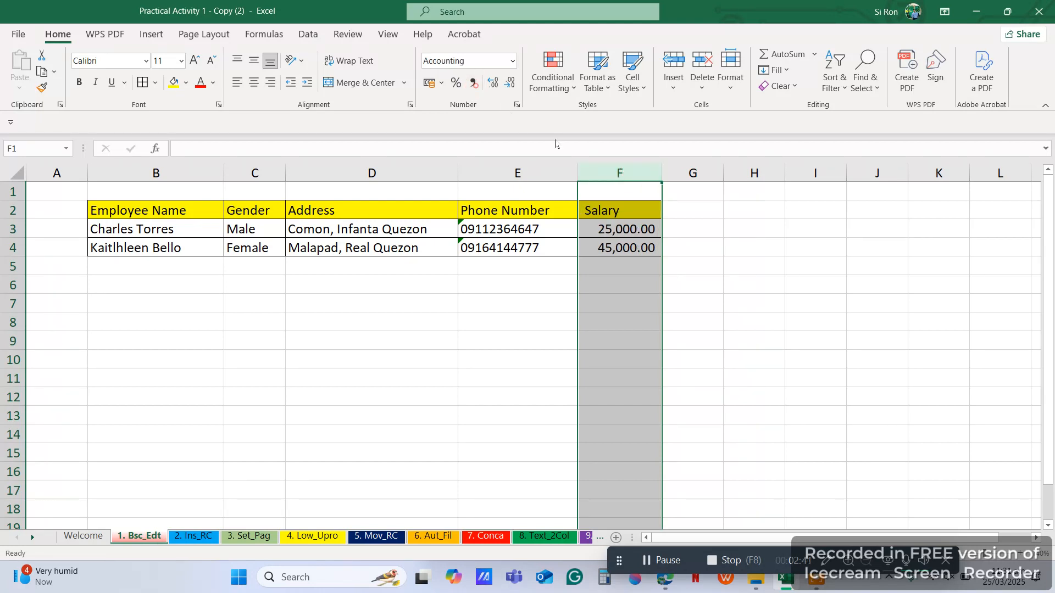
click(585, 267)
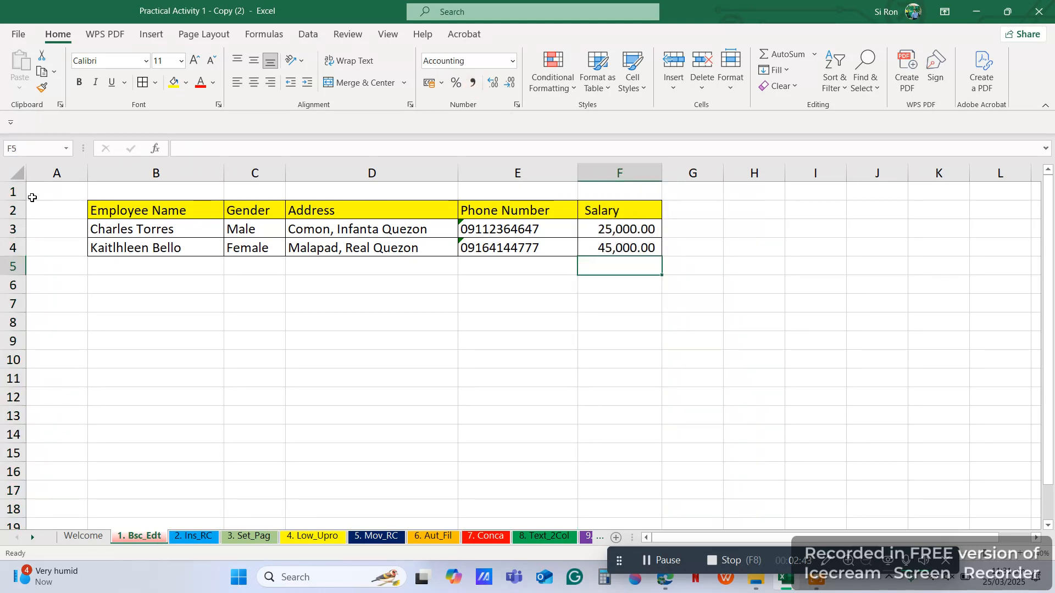
Step: Make header row 2 bold and centre the phone numbers in column E
click(13, 211)
click(79, 82)
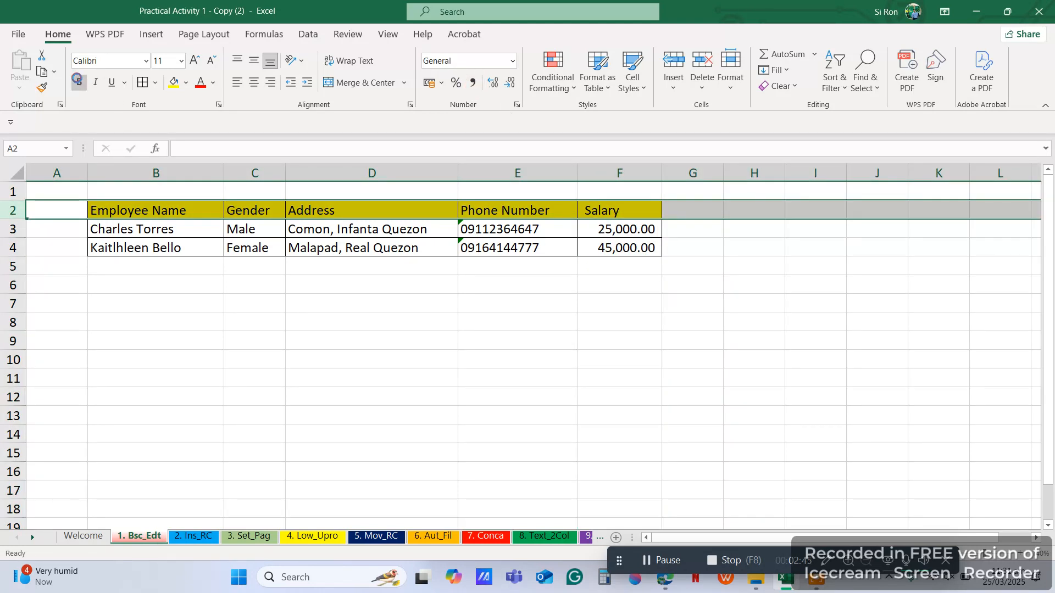
click(467, 327)
click(536, 173)
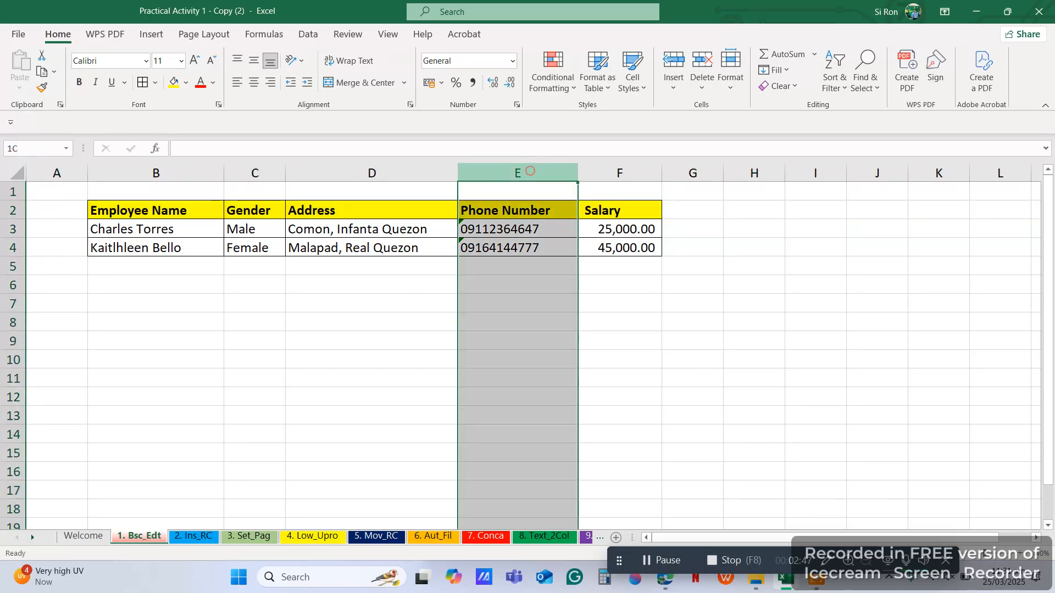
click(254, 82)
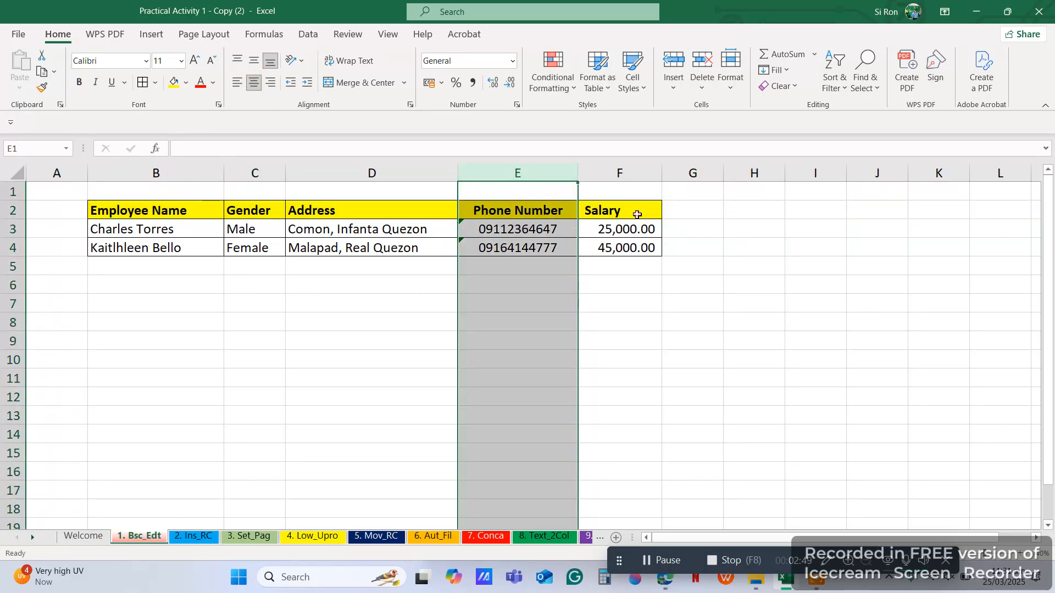
Step: Centre and italicise the Salary heading in F2
click(636, 214)
click(254, 82)
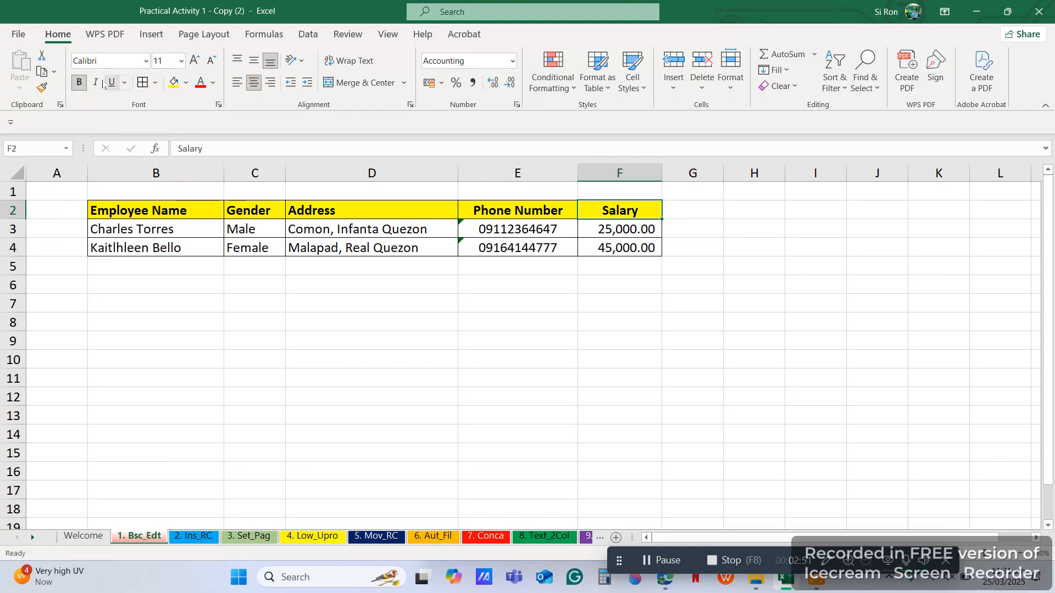
click(97, 82)
drag(632, 265, 627, 233)
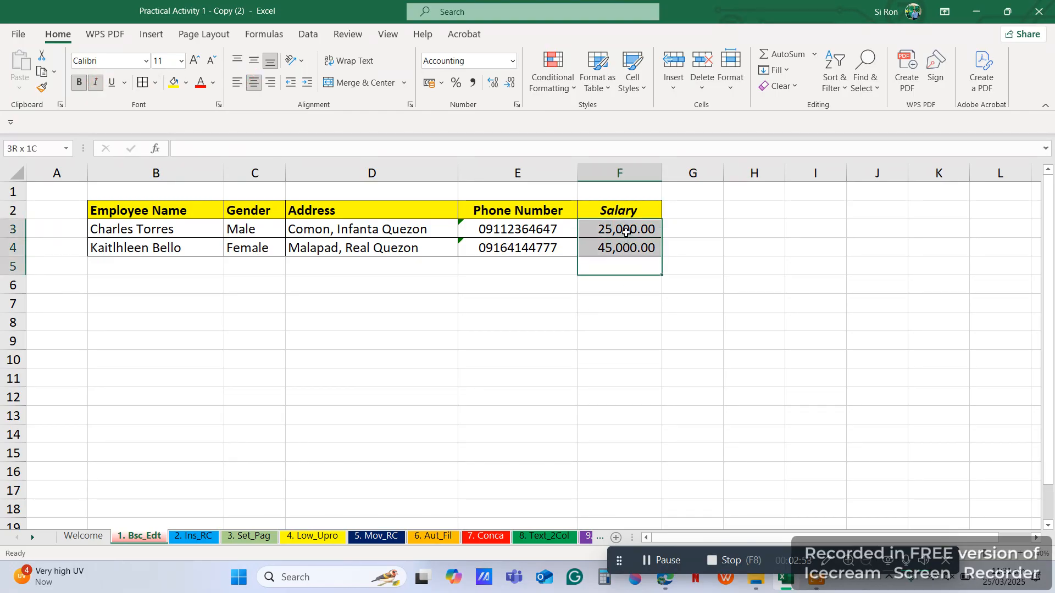
Step: AutoSum the salaries into F5 (70,000.00), bold with a double bottom border
click(780, 54)
click(612, 268)
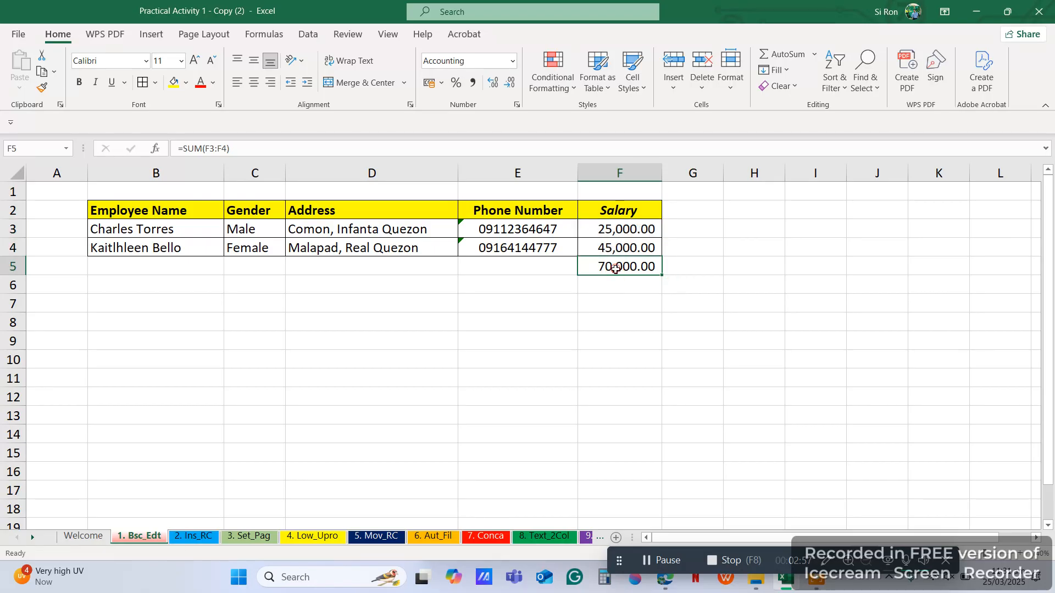
click(79, 82)
click(155, 82)
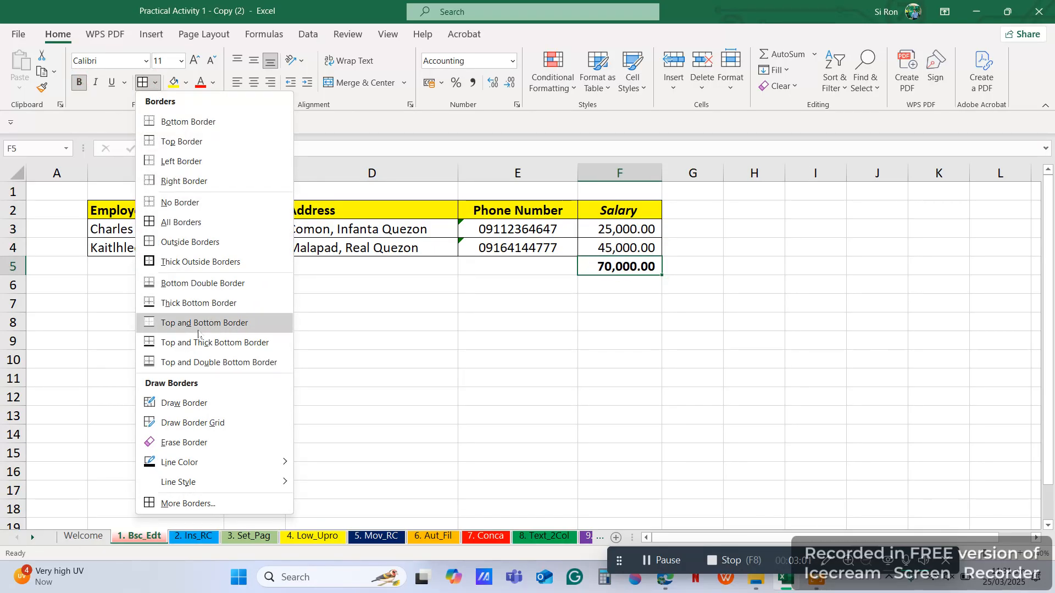
click(196, 285)
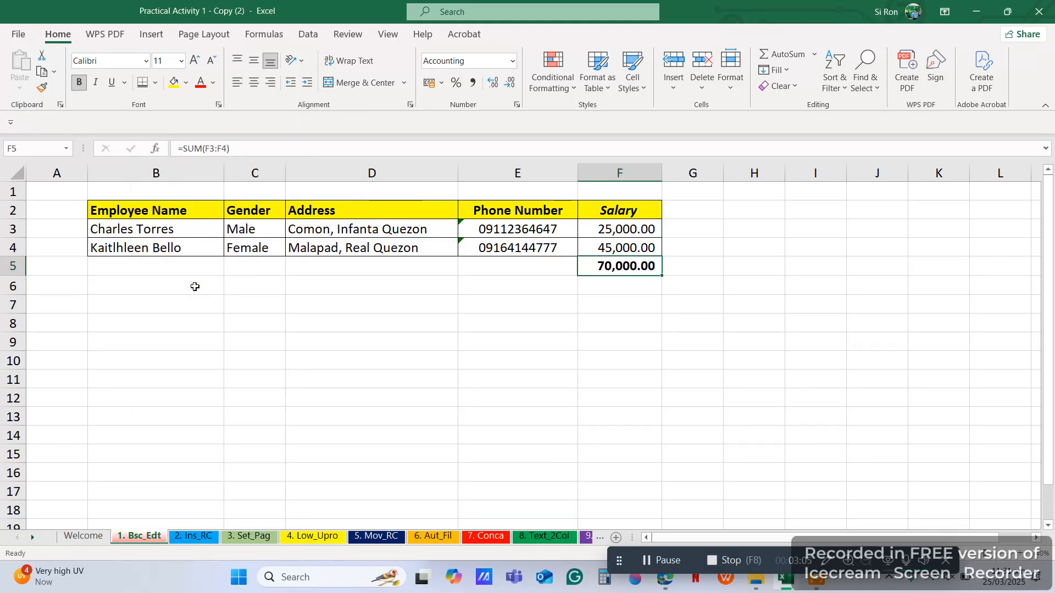
click(580, 364)
click(498, 357)
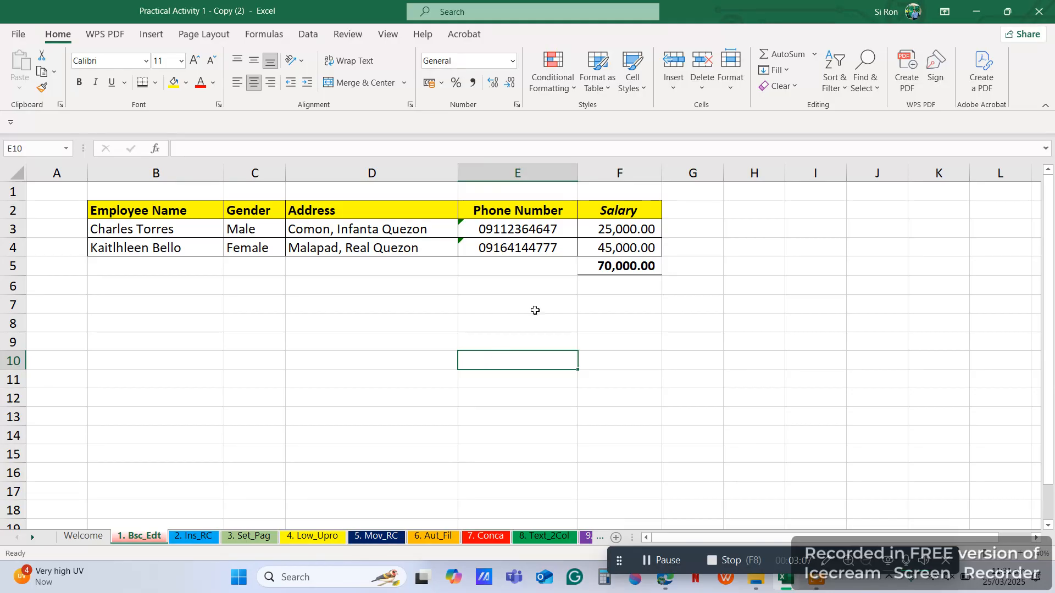
click(620, 173)
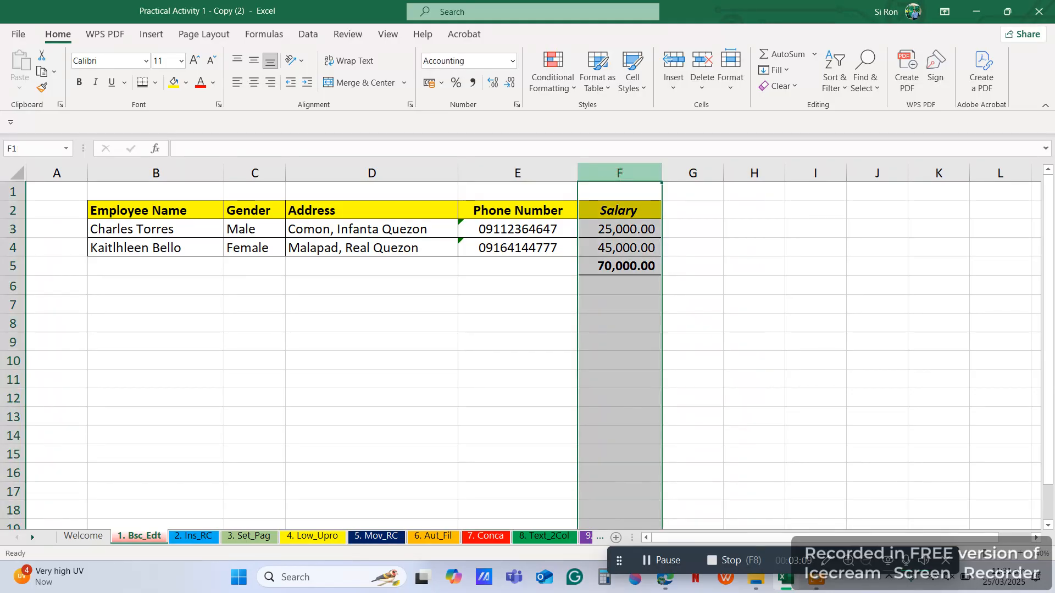
Step: Format column F as Currency with the ₱ symbol, showing ₱25,000.00, ₱45,000.00 and ₱70,000.00
right_click(620, 174)
click(664, 347)
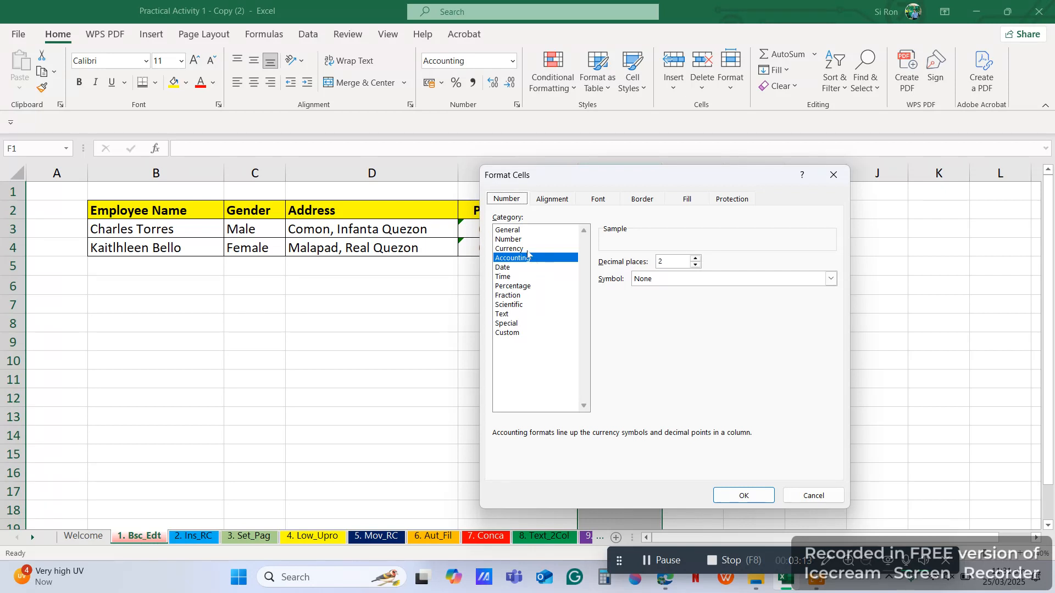
click(526, 249)
click(654, 279)
click(650, 301)
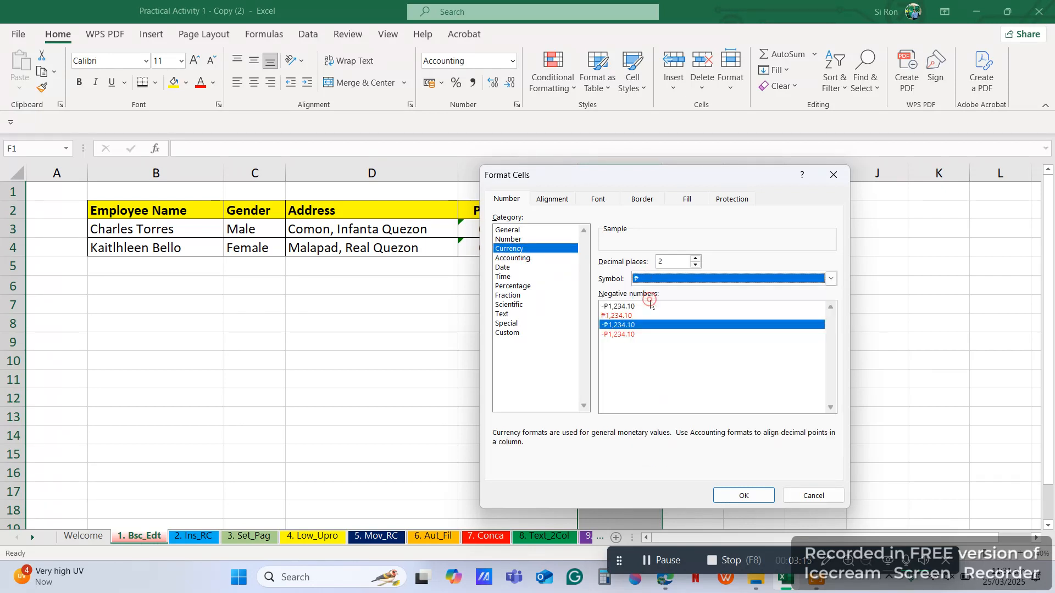
click(744, 495)
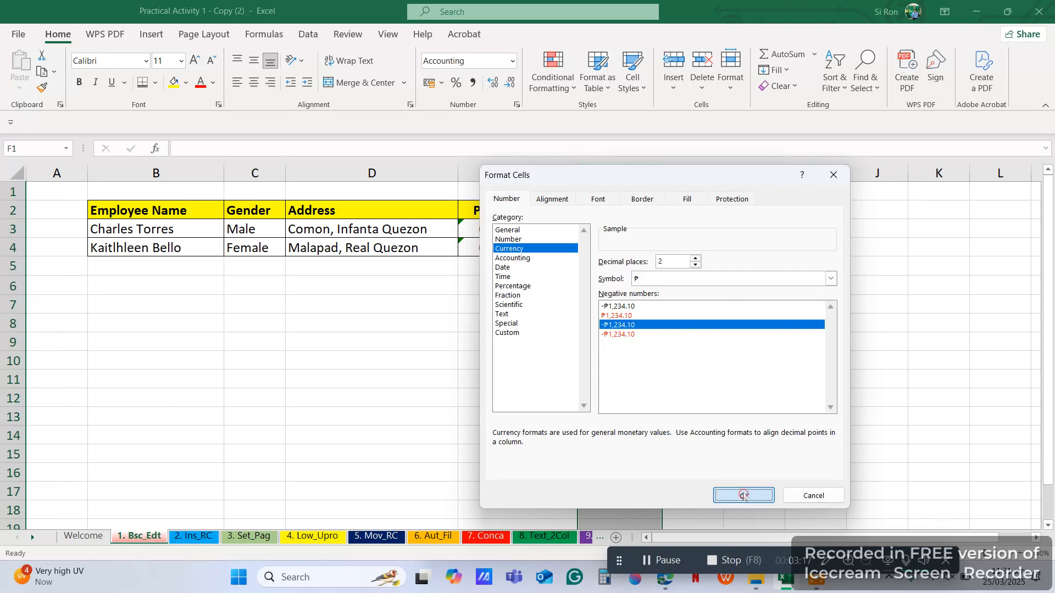
click(709, 363)
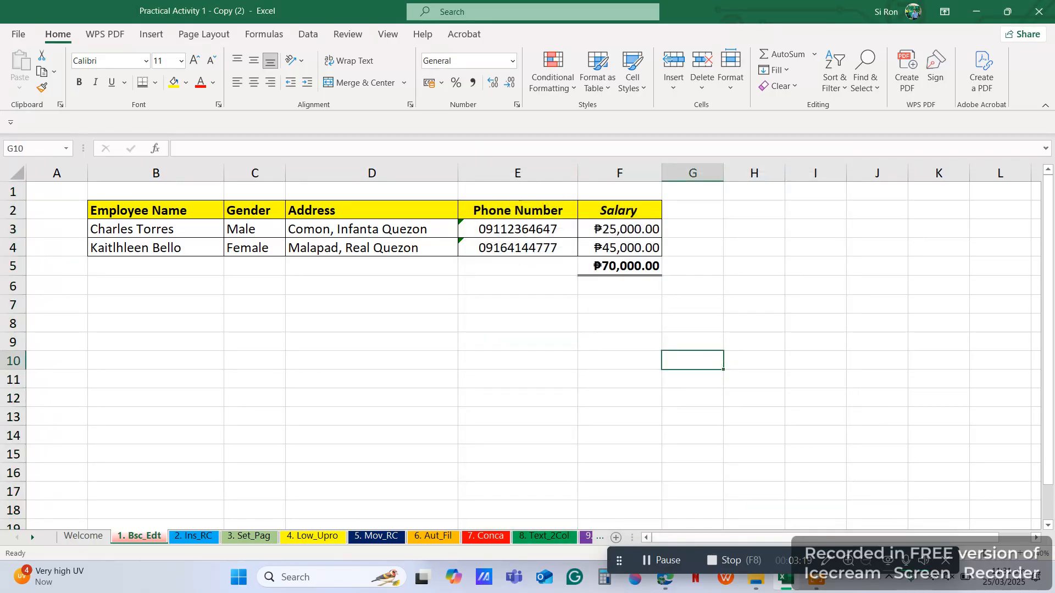
click(454, 354)
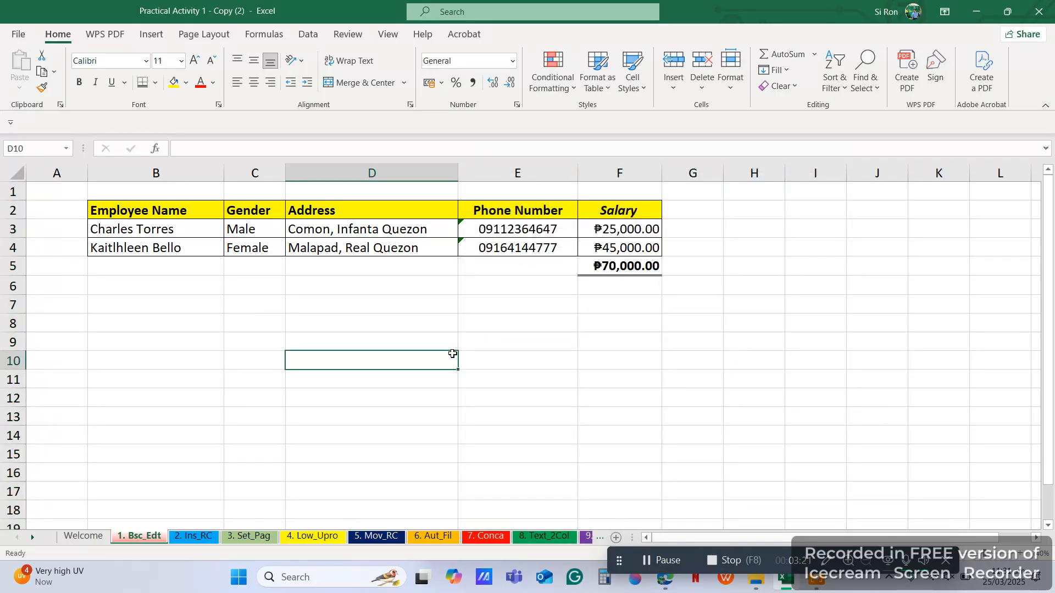